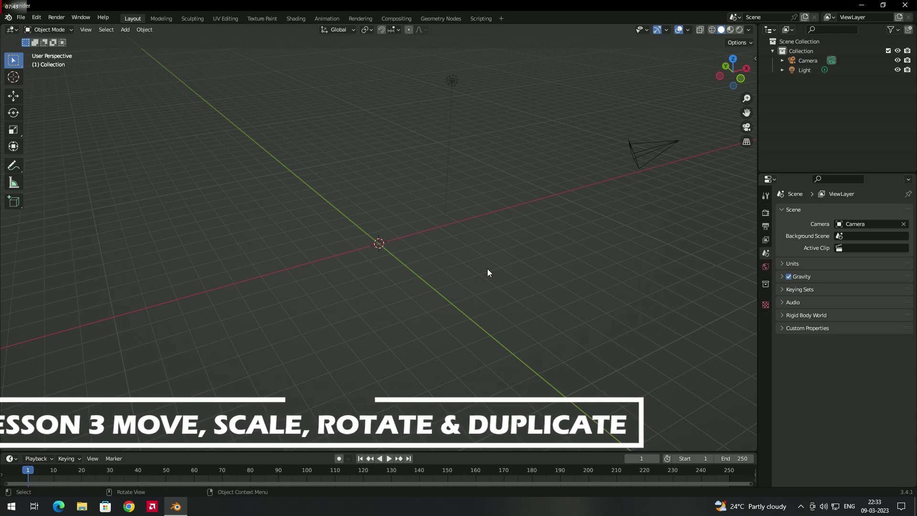
Step: Bring up the Add menu in the viewport with Shift+A to list the mesh shapes
{"action": "key", "text": "shift+a"}
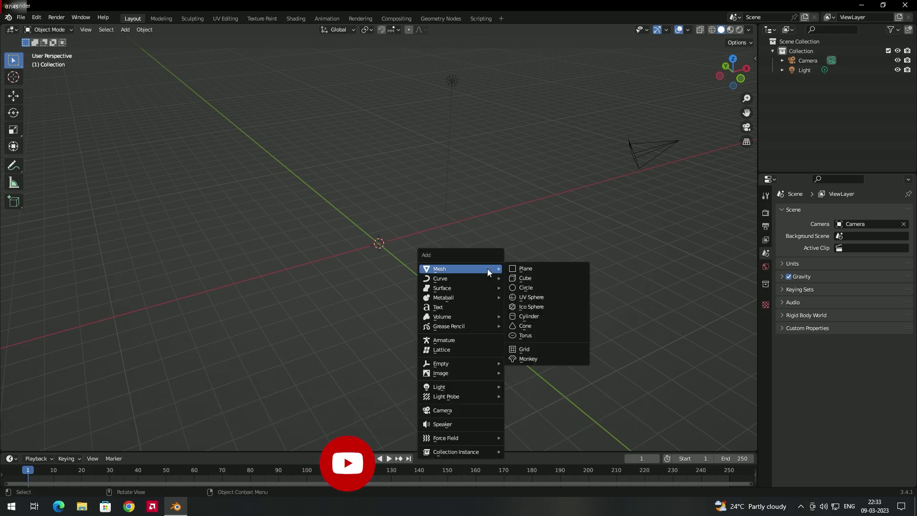
Step: Add a Cone mesh to the scene from the Mesh submenu and select it
{"action": "mouse_move", "coordinate": [454, 266]}
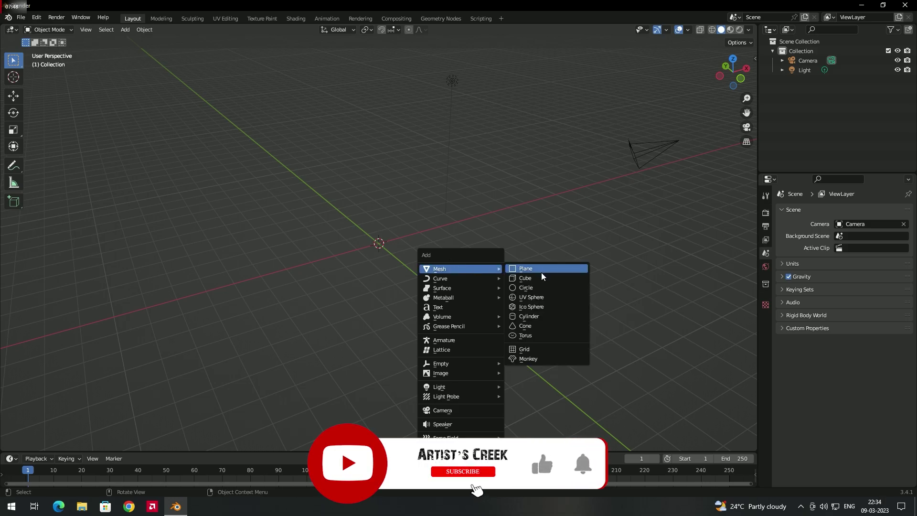
{"action": "left_click", "coordinate": [541, 325]}
{"action": "left_click", "coordinate": [398, 269]}
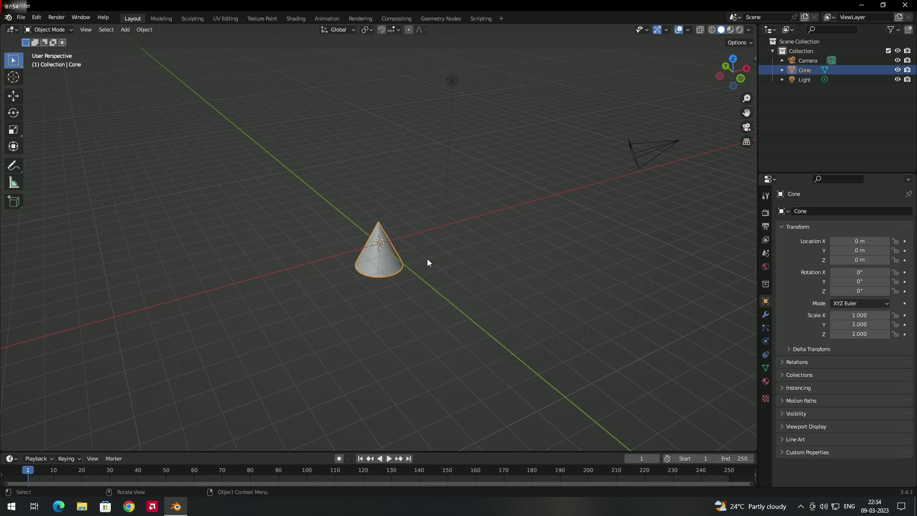
Step: Reselect the cone and start moving it freely
{"action": "left_click", "coordinate": [441, 254]}
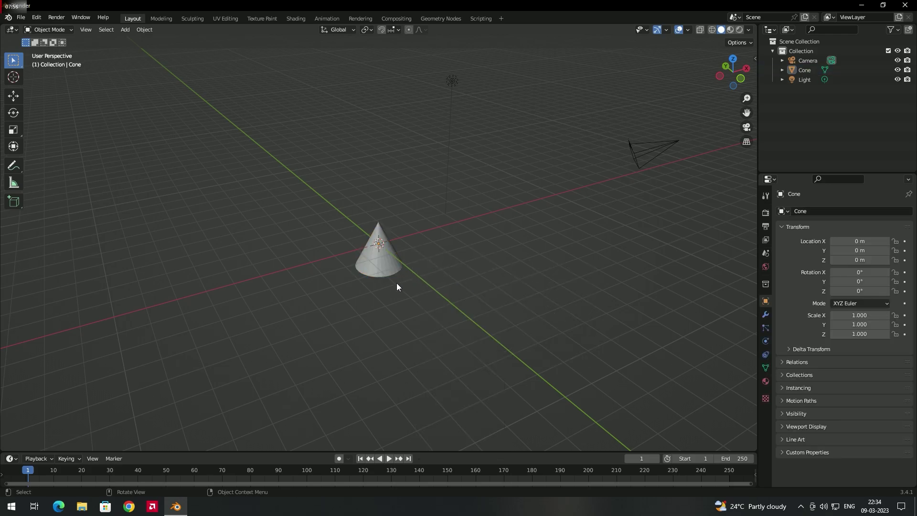
{"action": "left_click", "coordinate": [383, 266]}
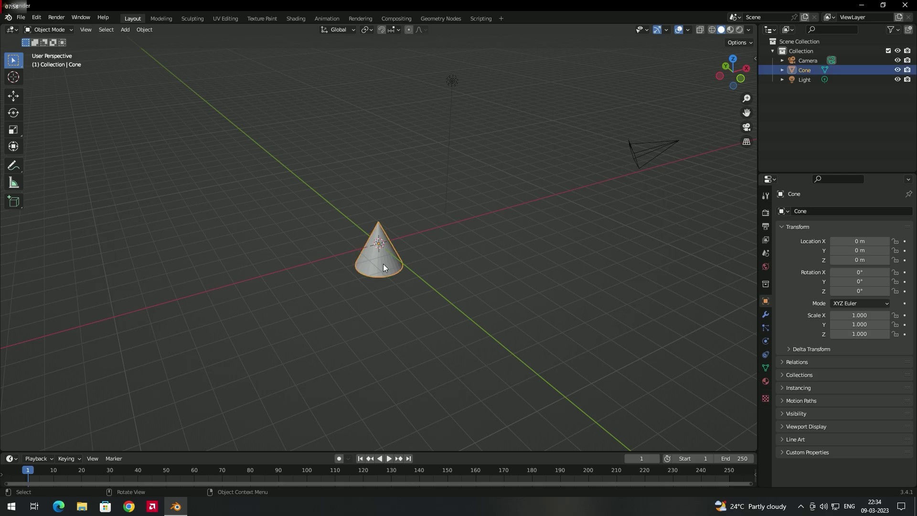
{"action": "key", "text": "g"}
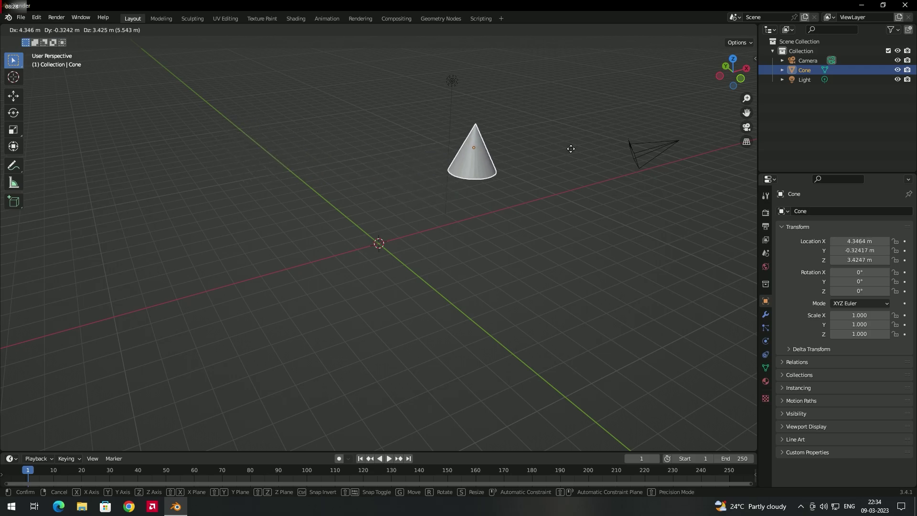
{"action": "left_click", "coordinate": [472, 116]}
{"action": "middle_click_drag", "start_coordinate": [481, 148], "coordinate": [439, 116]}
{"action": "middle_click_drag", "start_coordinate": [403, 156], "coordinate": [393, 201]}
{"action": "key", "text": "alt+g"}
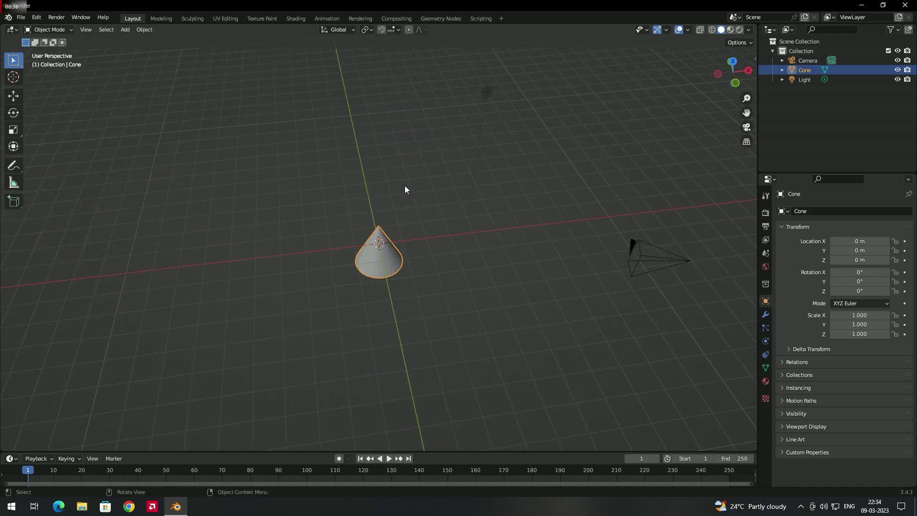
{"action": "left_click", "coordinate": [488, 282]}
{"action": "left_click", "coordinate": [391, 263]}
{"action": "key", "text": "g"}
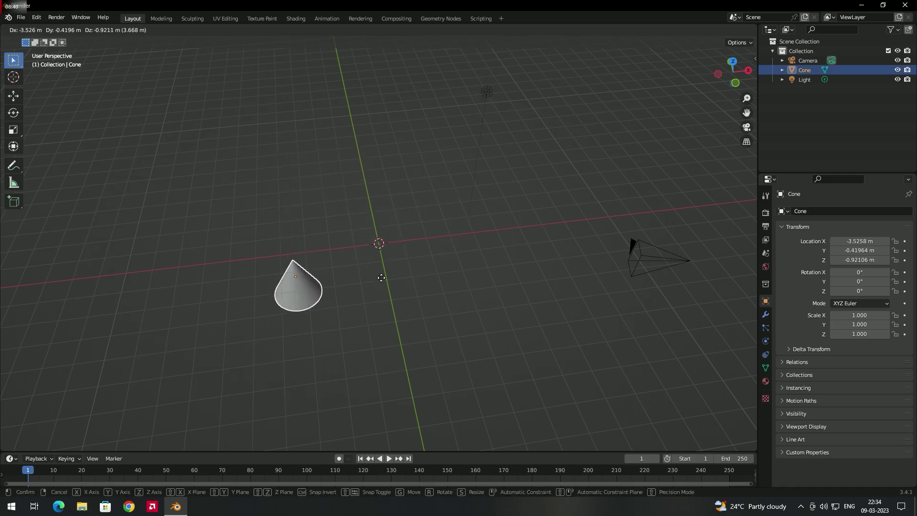
{"action": "left_click", "coordinate": [480, 209]}
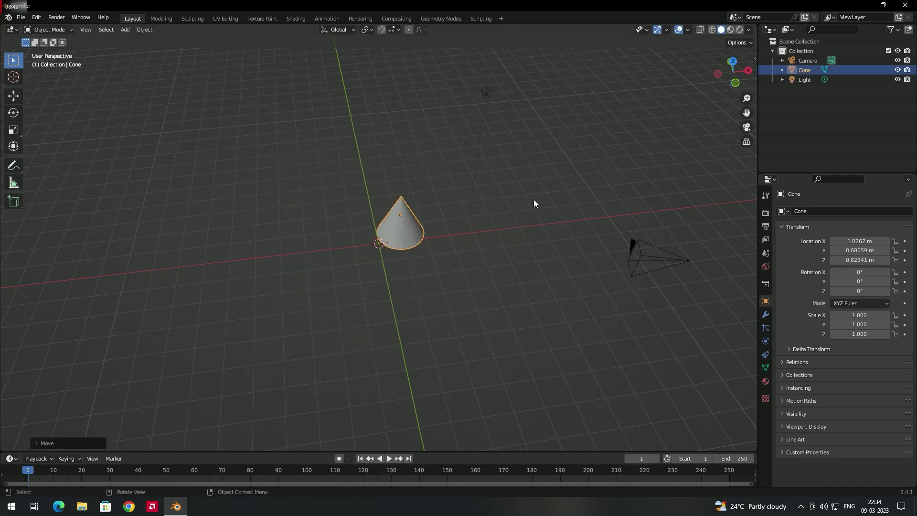
{"action": "middle_click_drag", "start_coordinate": [403, 279], "coordinate": [468, 254]}
{"action": "key", "text": "alt+g"}
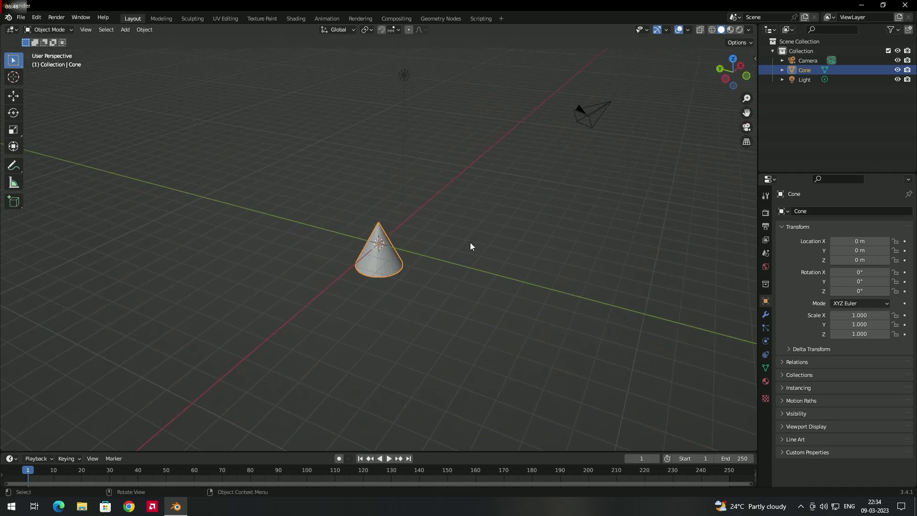
{"action": "left_click", "coordinate": [442, 278]}
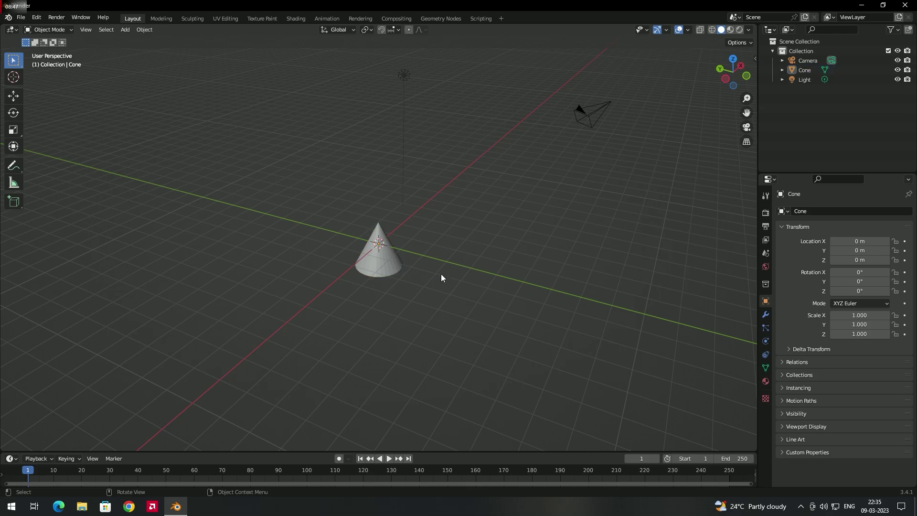
{"action": "left_click", "coordinate": [373, 270]}
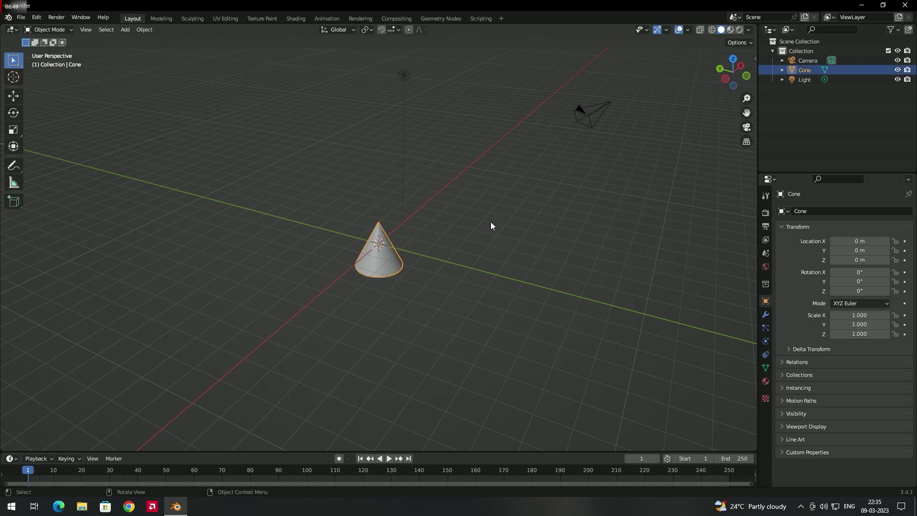
{"action": "key", "text": "s"}
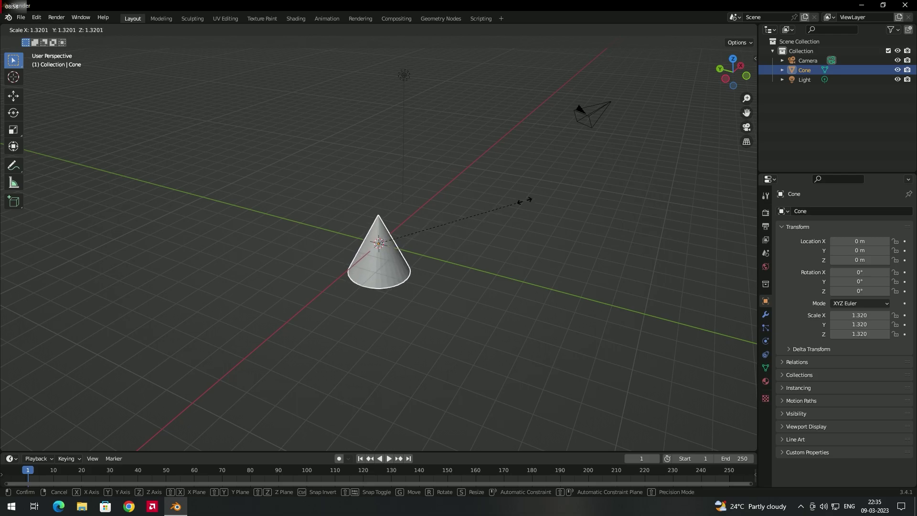
{"action": "left_click", "coordinate": [610, 178]}
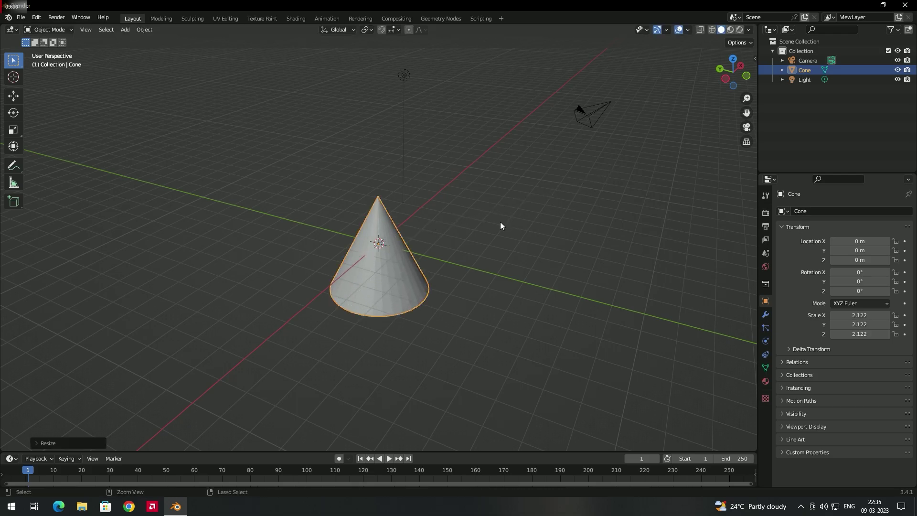
{"action": "key", "text": "ctrl+z"}
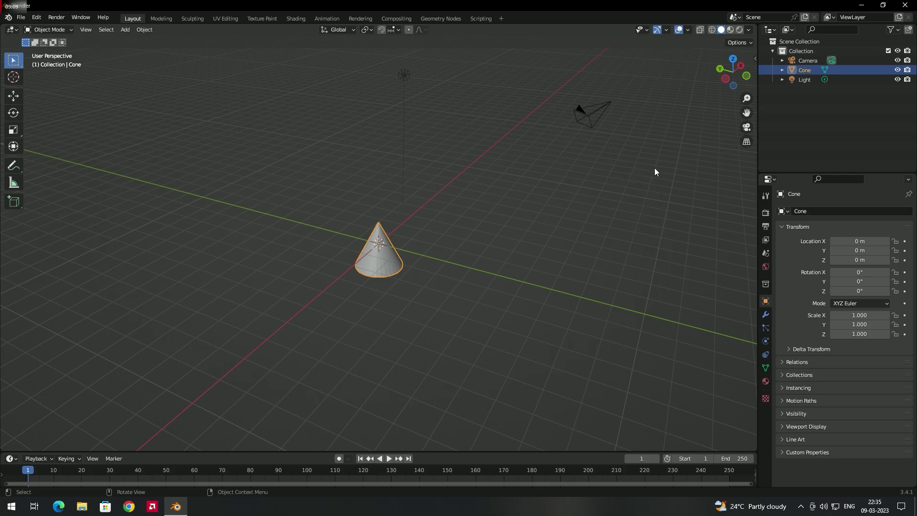
{"action": "key", "text": "s"}
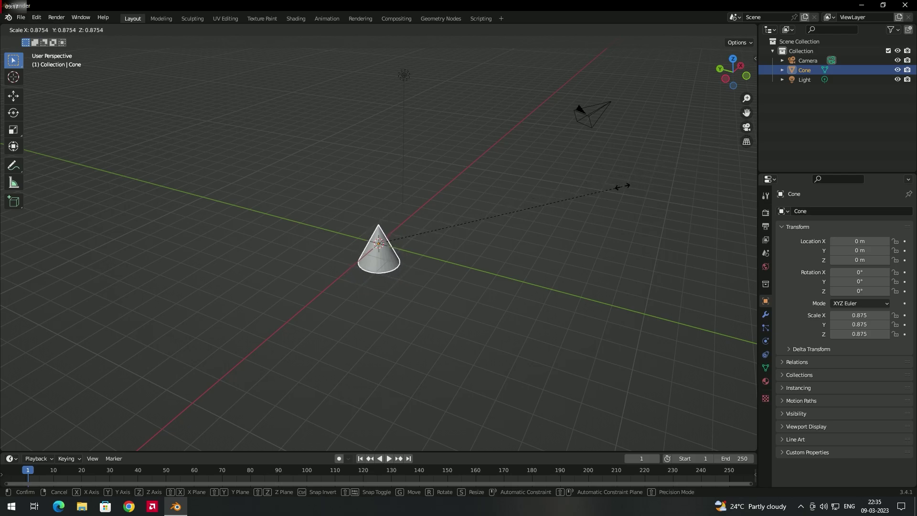
{"action": "left_click", "coordinate": [597, 191]}
{"action": "key", "text": "ctrl+z"}
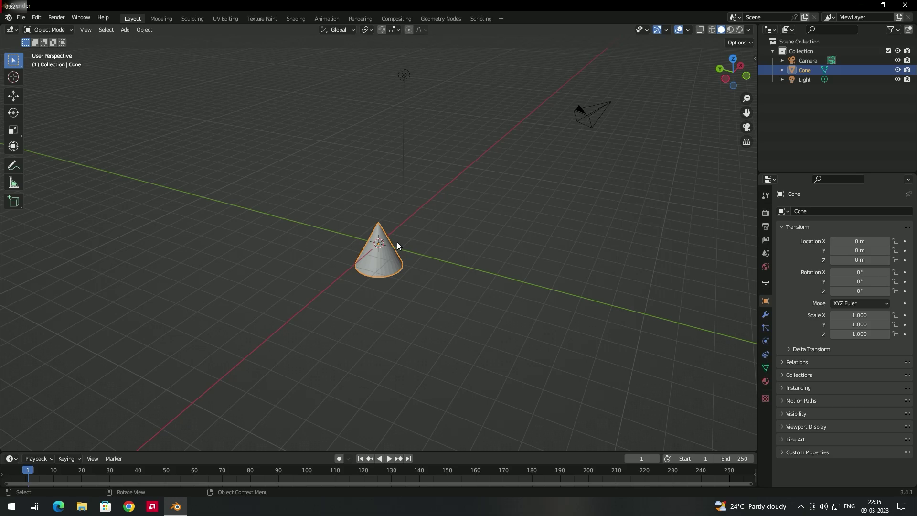
{"action": "key", "text": "s"}
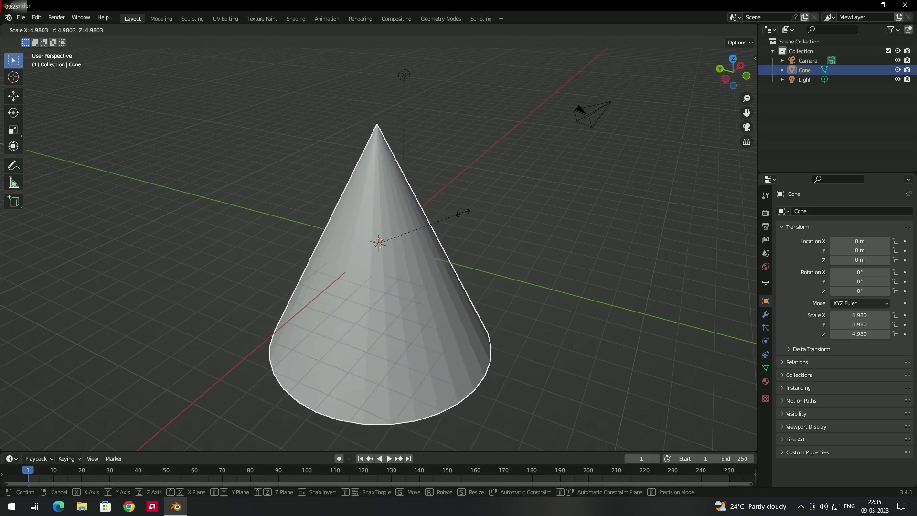
{"action": "mouse_move", "coordinate": [372, 237]}
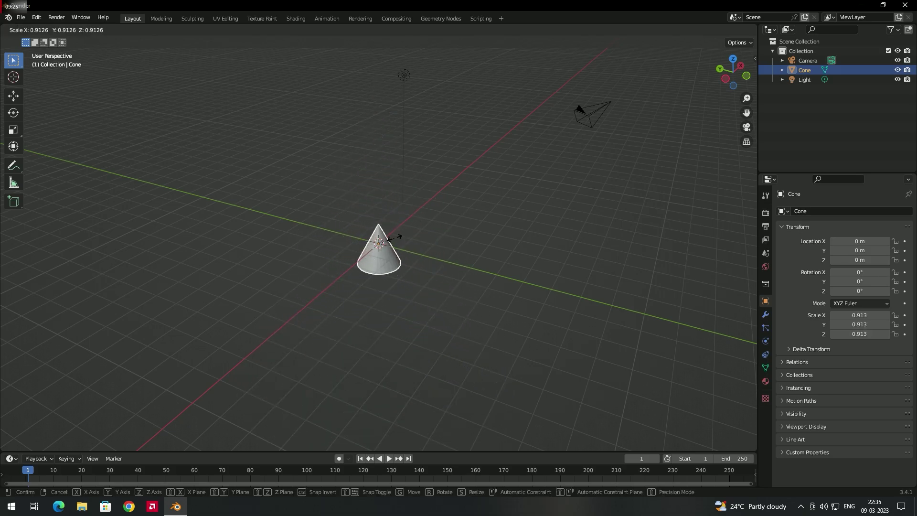
{"action": "right_click", "coordinate": [471, 215]}
{"action": "left_click", "coordinate": [471, 224]}
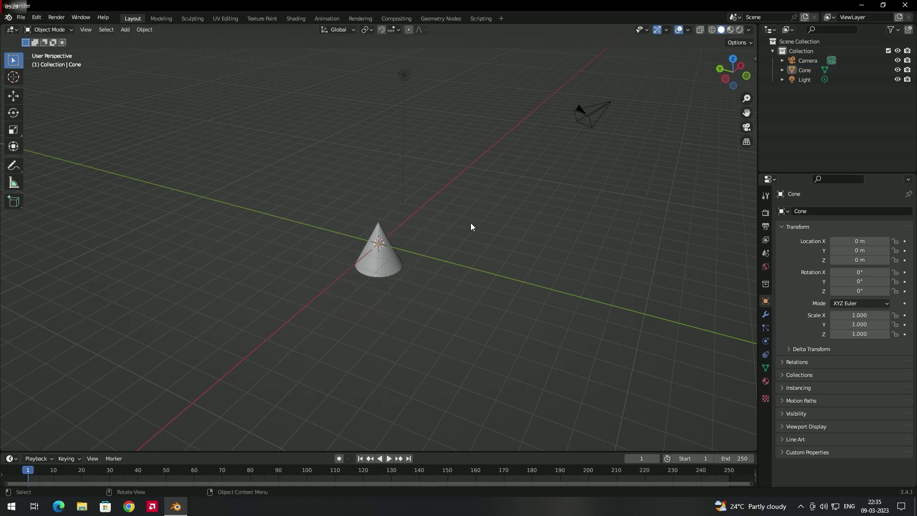
{"action": "left_click", "coordinate": [392, 261]}
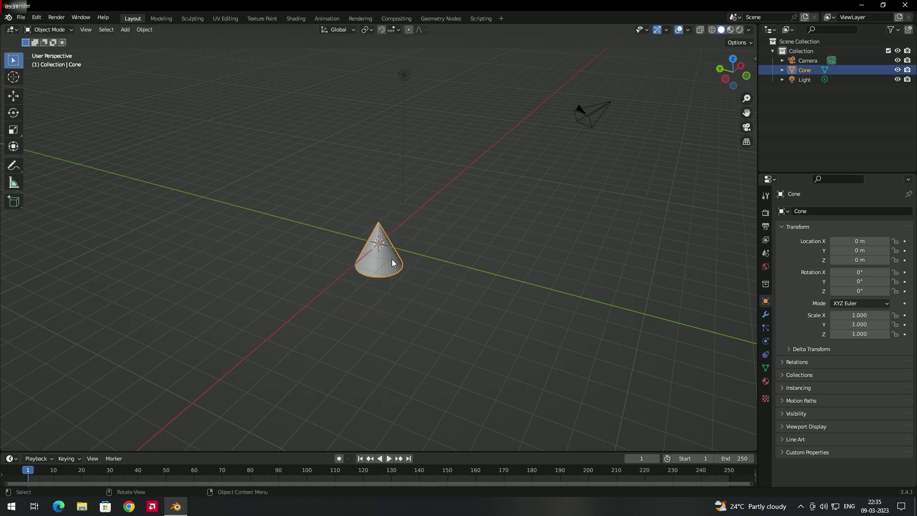
{"action": "key", "text": "r"}
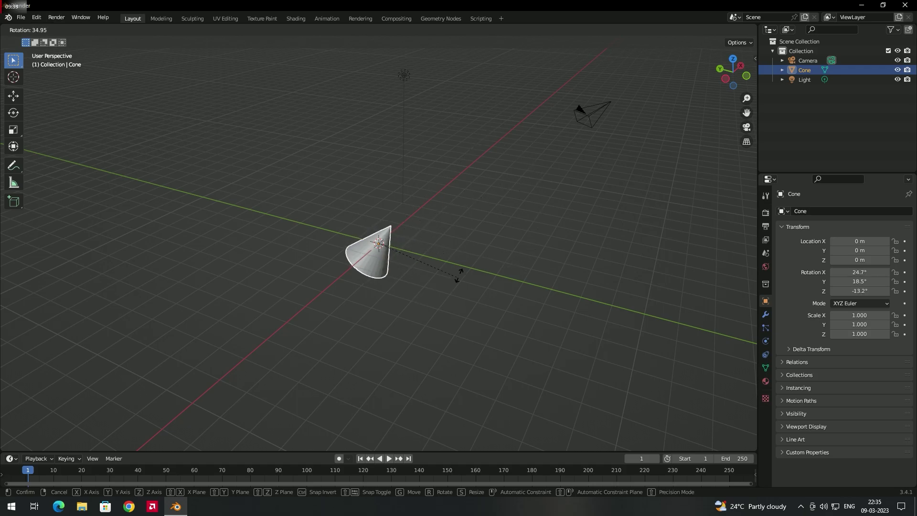
{"action": "left_click", "coordinate": [512, 201]}
{"action": "key", "text": "ctrl+z"}
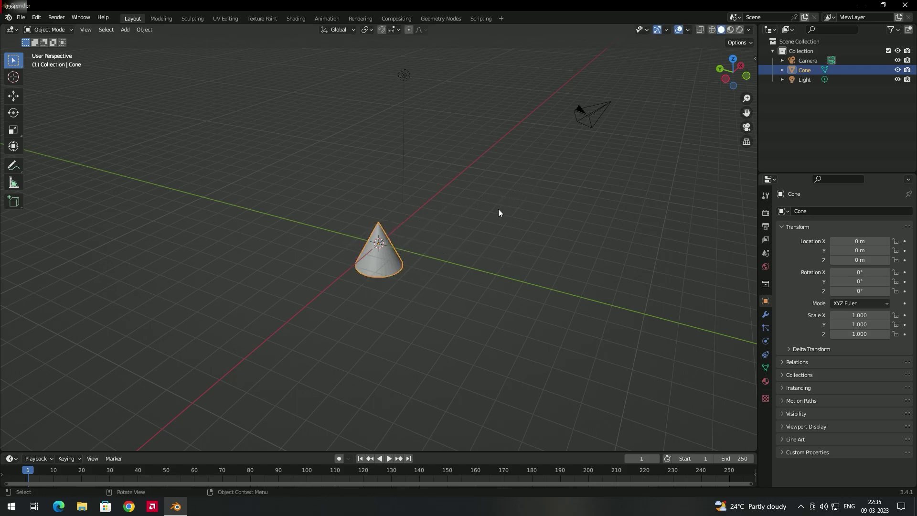
{"action": "left_click", "coordinate": [458, 195]}
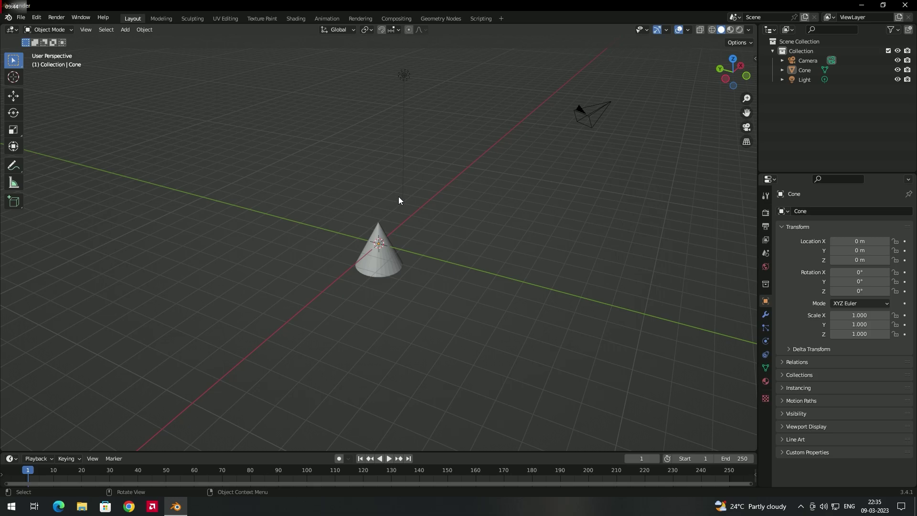
{"action": "middle_click_drag", "start_coordinate": [387, 203], "coordinate": [380, 226]}
{"action": "left_click", "coordinate": [394, 255]}
{"action": "key", "text": "r"}
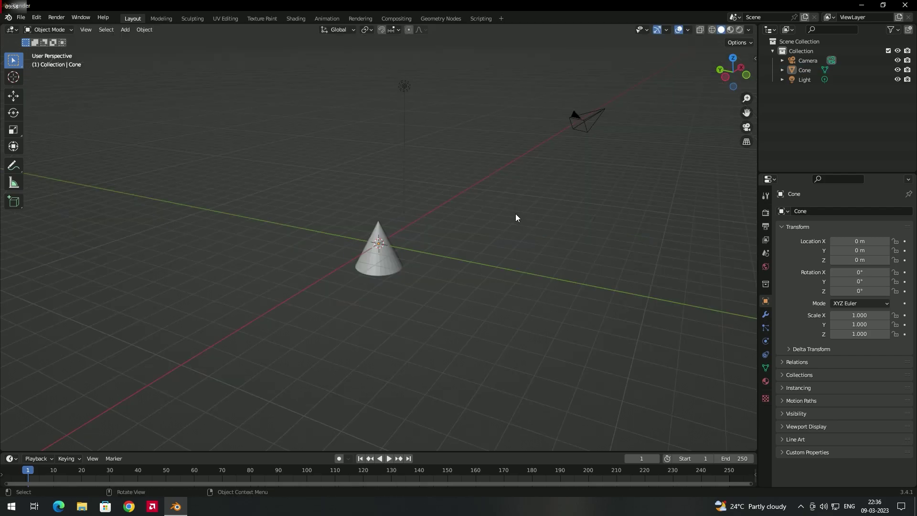
{"action": "left_click", "coordinate": [412, 261]}
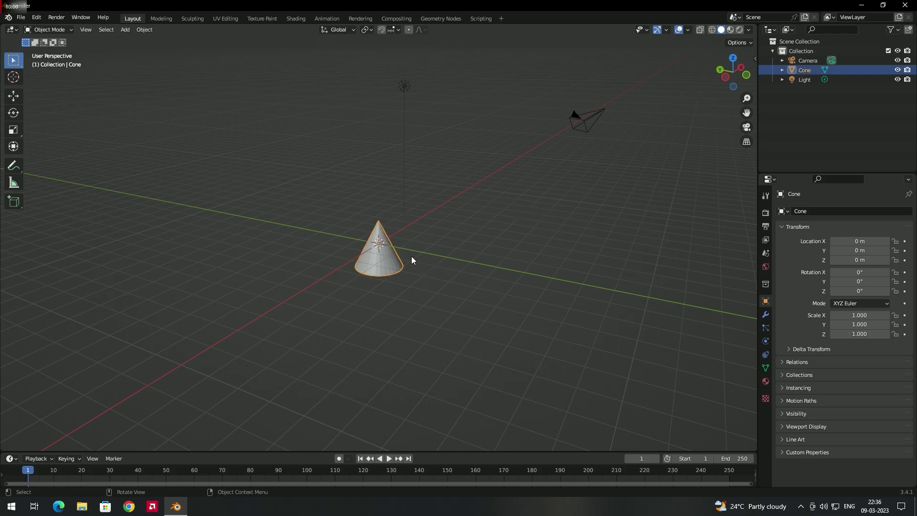
{"action": "key", "text": "g"}
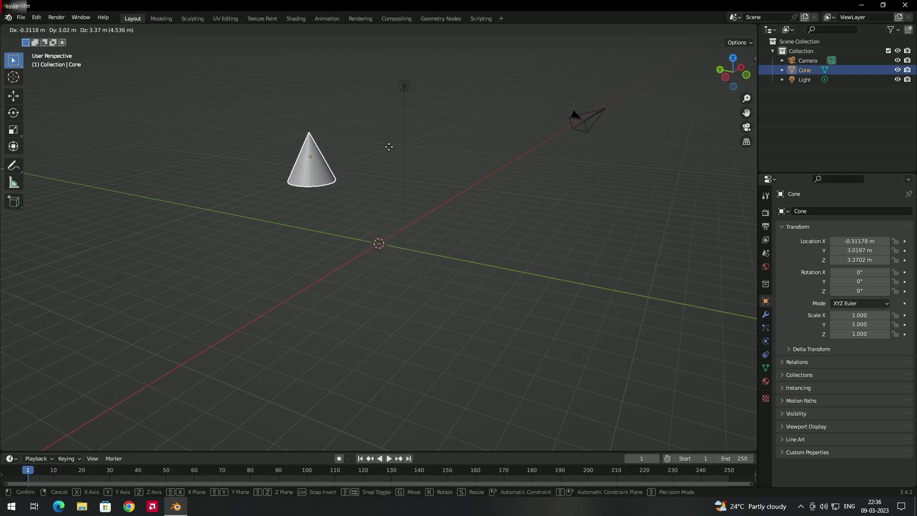
{"action": "key", "text": "Escape"}
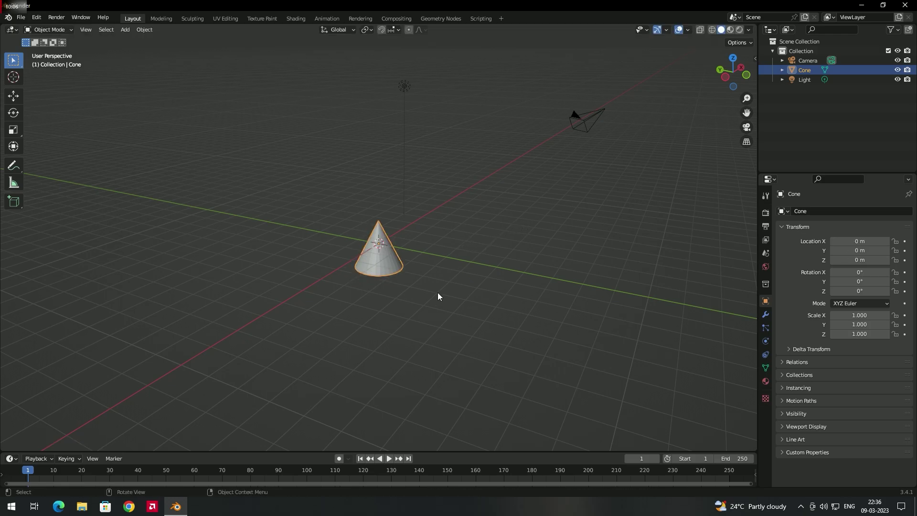
{"action": "key", "text": "s"}
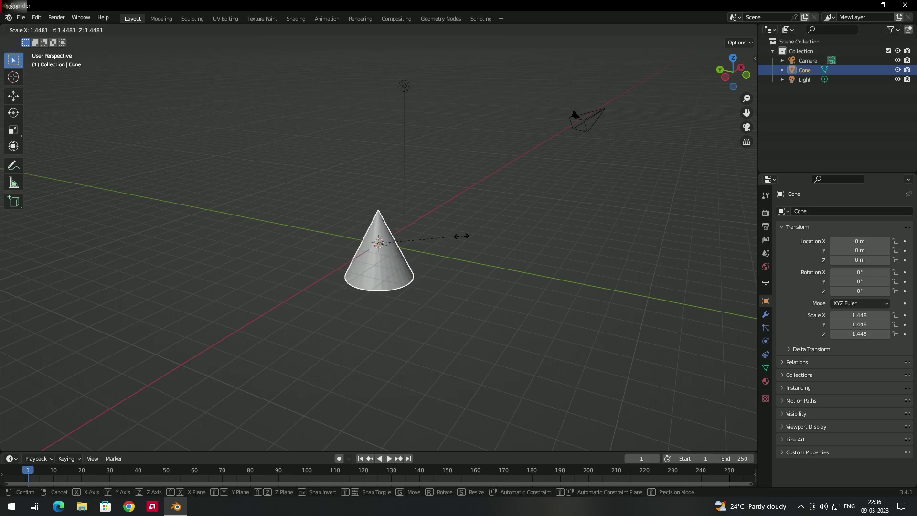
{"action": "key", "text": "Escape"}
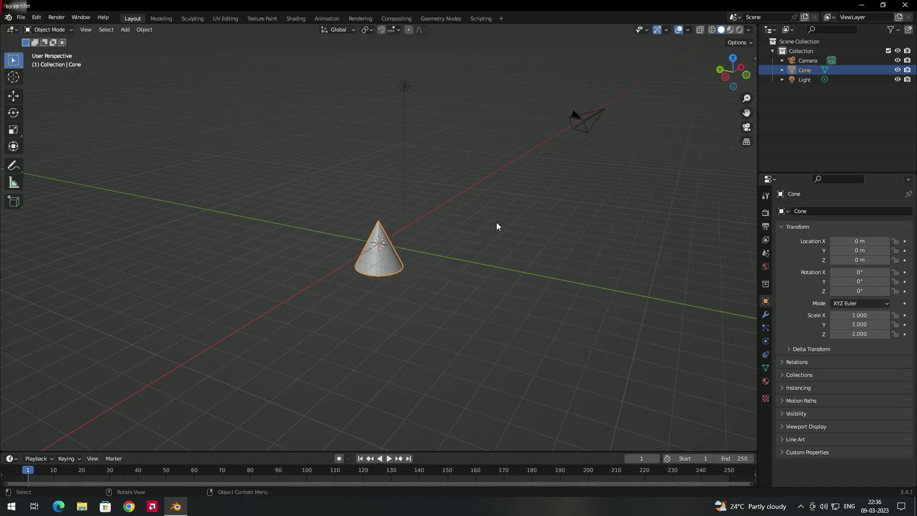
{"action": "key", "text": "r"}
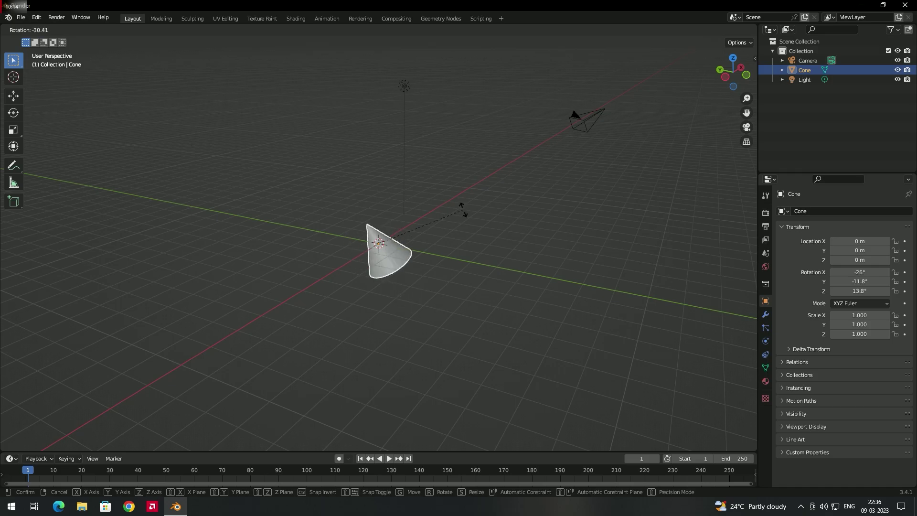
{"action": "left_click", "coordinate": [428, 180]}
{"action": "key", "text": "ctrl+z"}
{"action": "key", "text": "ctrl+z"}
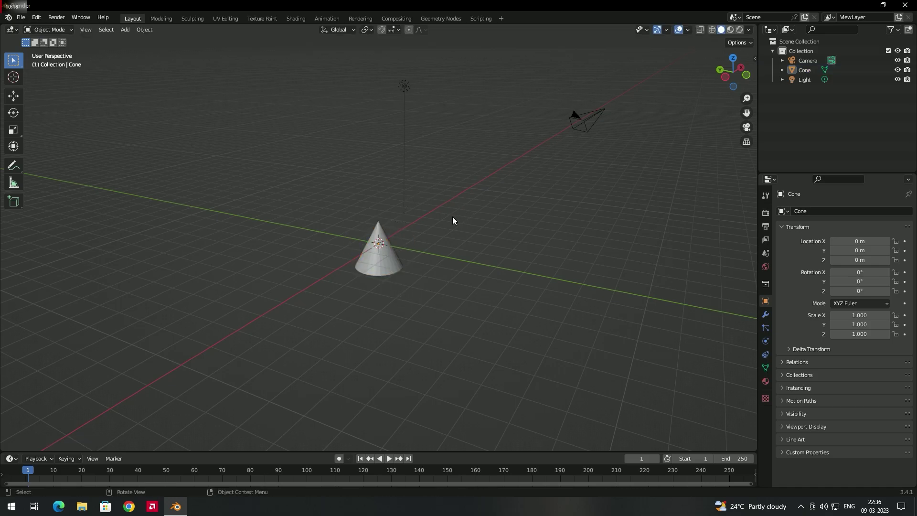
{"action": "middle_click_drag", "start_coordinate": [447, 221], "coordinate": [454, 223]}
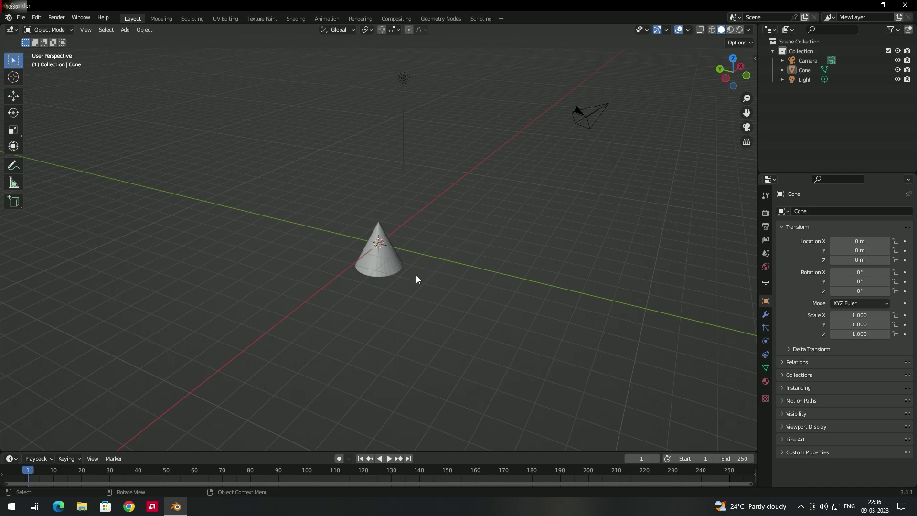
Step: Try an X-constrained move on the cone, then cancel it so it stays at the origin
{"action": "left_click", "coordinate": [391, 264]}
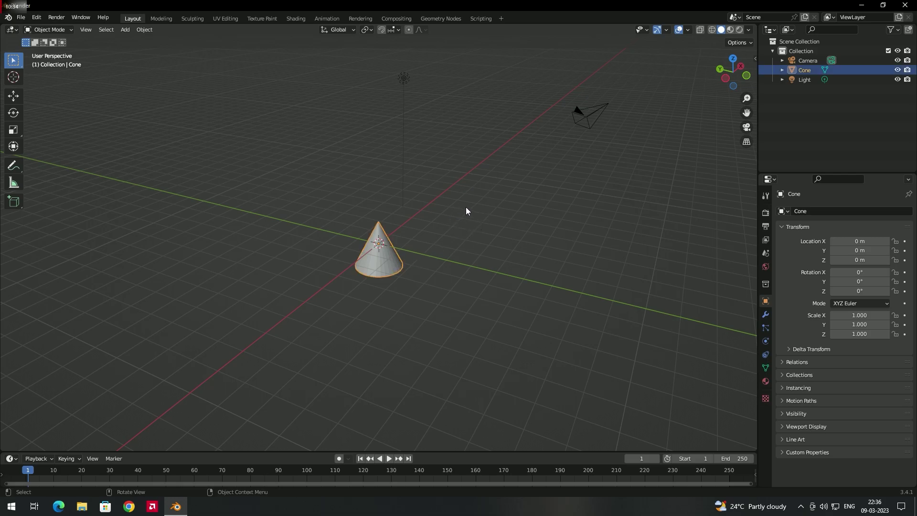
{"action": "key", "text": "g"}
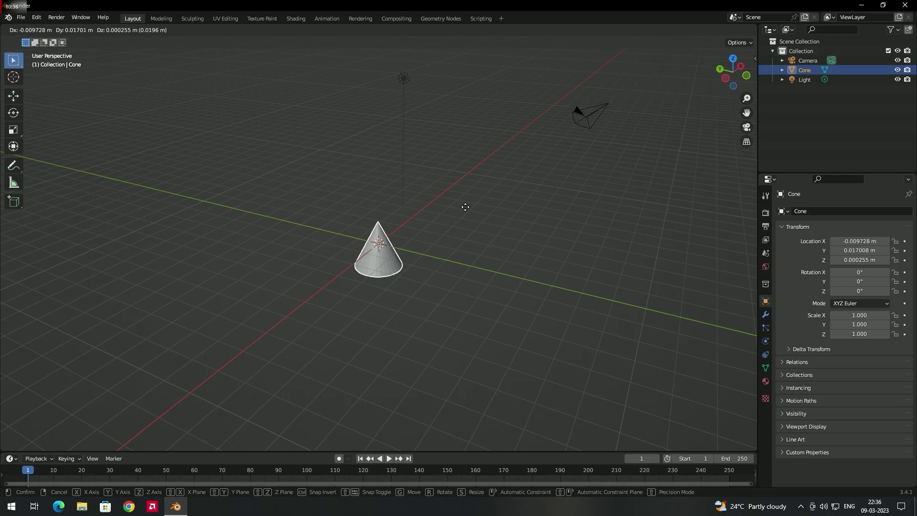
{"action": "key", "text": "x"}
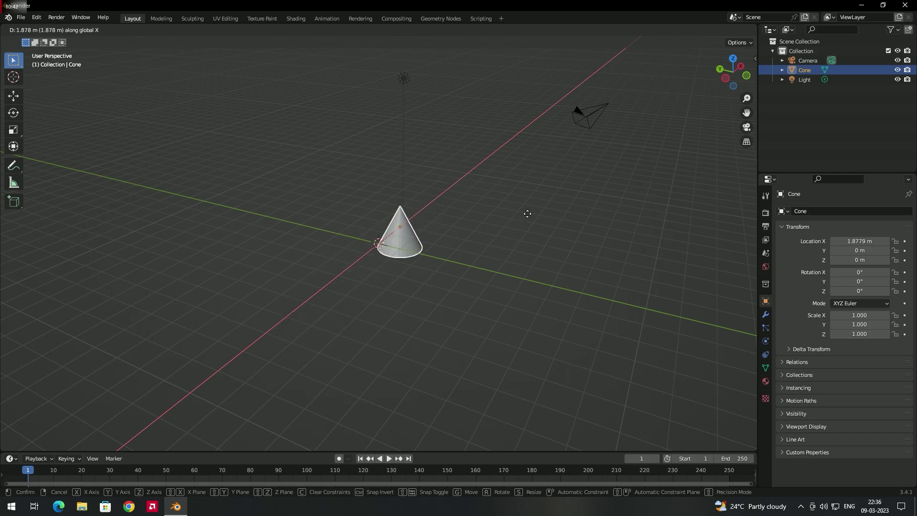
{"action": "right_click", "coordinate": [470, 224]}
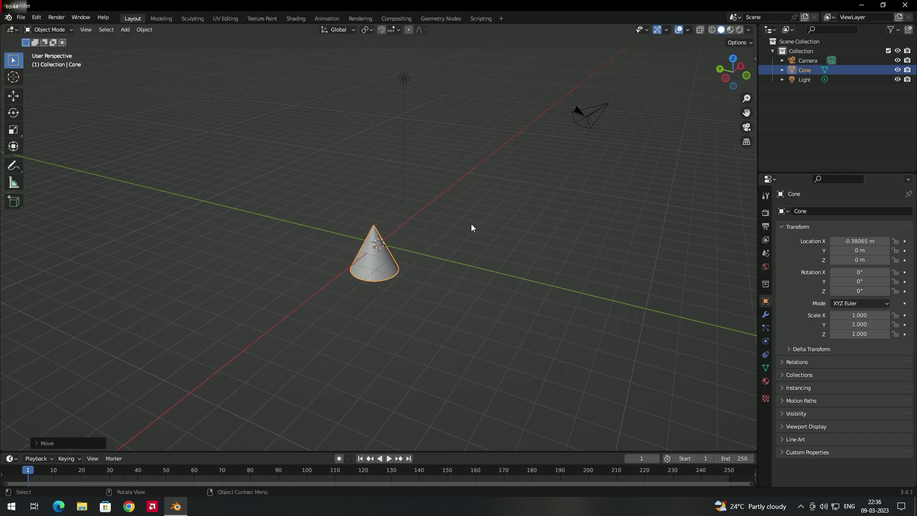
{"action": "left_click", "coordinate": [481, 239]}
Step: Cycle a move through global X, local X and Y constraints, place it, then undo
{"action": "left_click", "coordinate": [390, 273]}
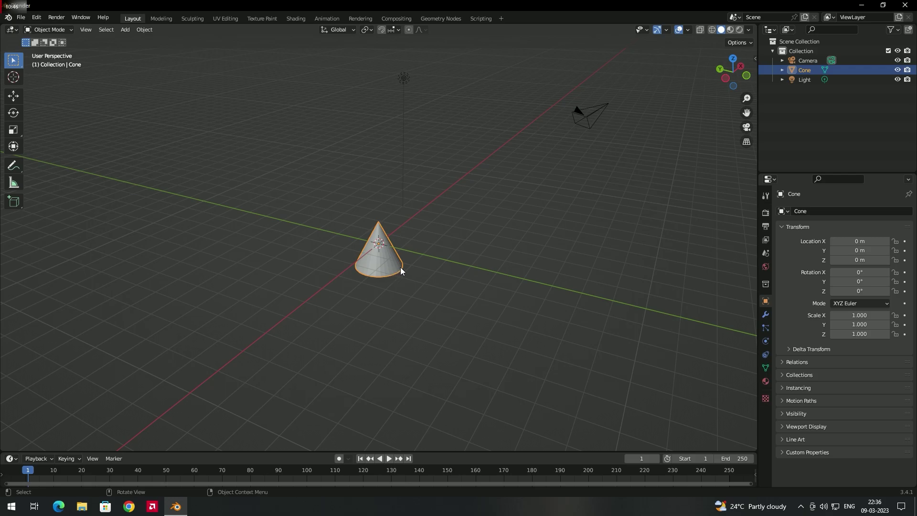
{"action": "key", "text": "g"}
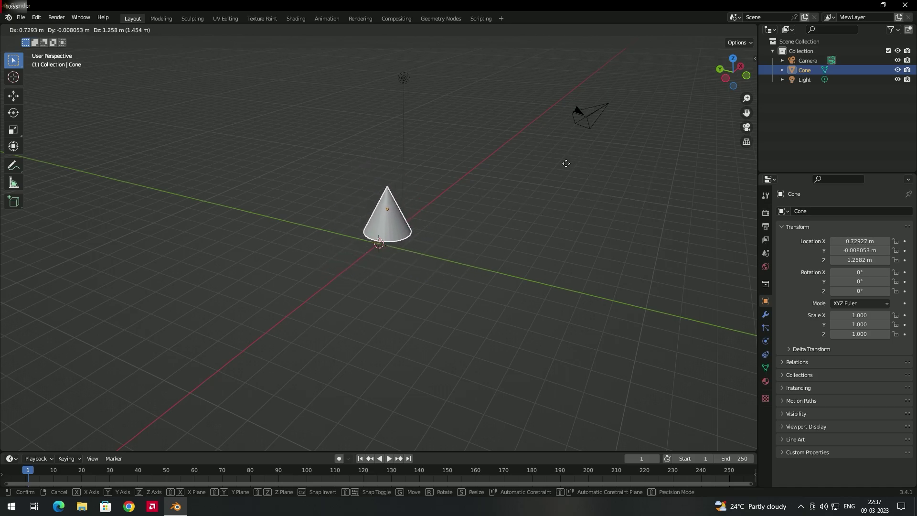
{"action": "key", "text": "x"}
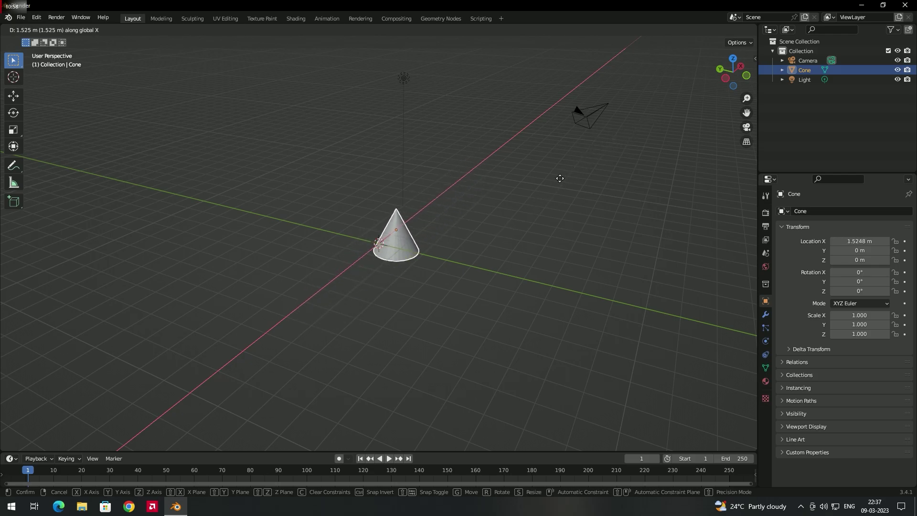
{"action": "key", "text": "x"}
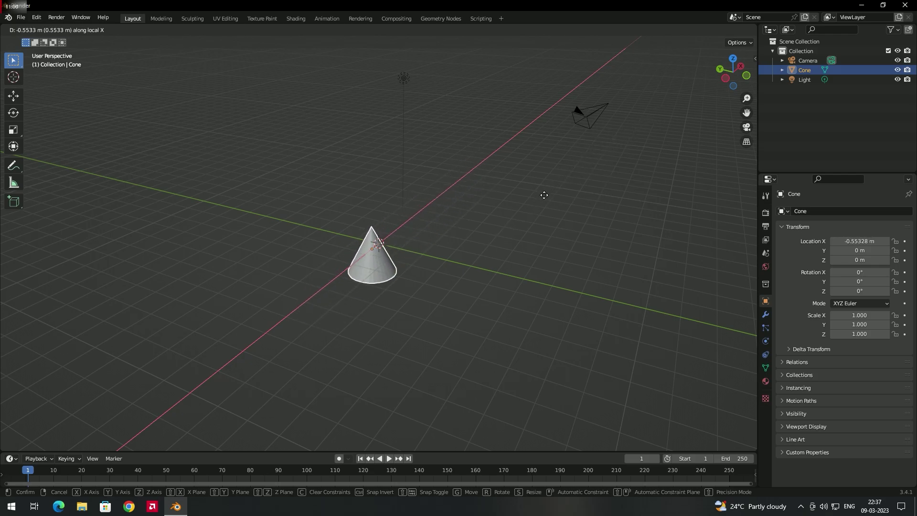
{"action": "key", "text": "y"}
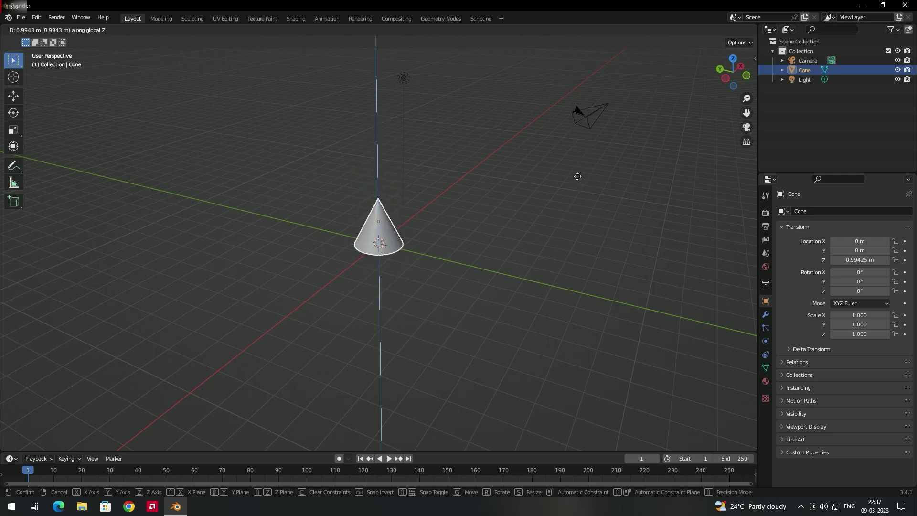
{"action": "left_click", "coordinate": [584, 148]}
{"action": "key", "text": "ctrl+z"}
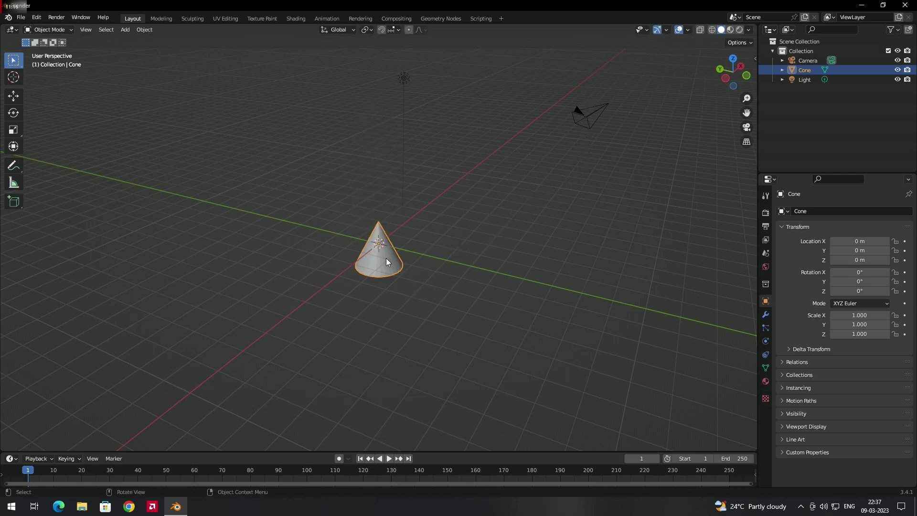
Step: Move the cone along the X axis to 1.0439 m
{"action": "key", "text": "g"}
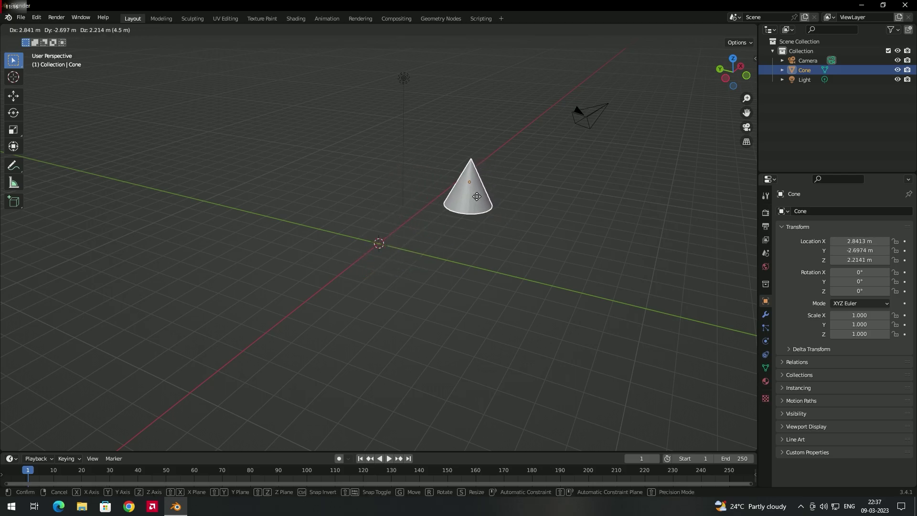
{"action": "key", "text": "x"}
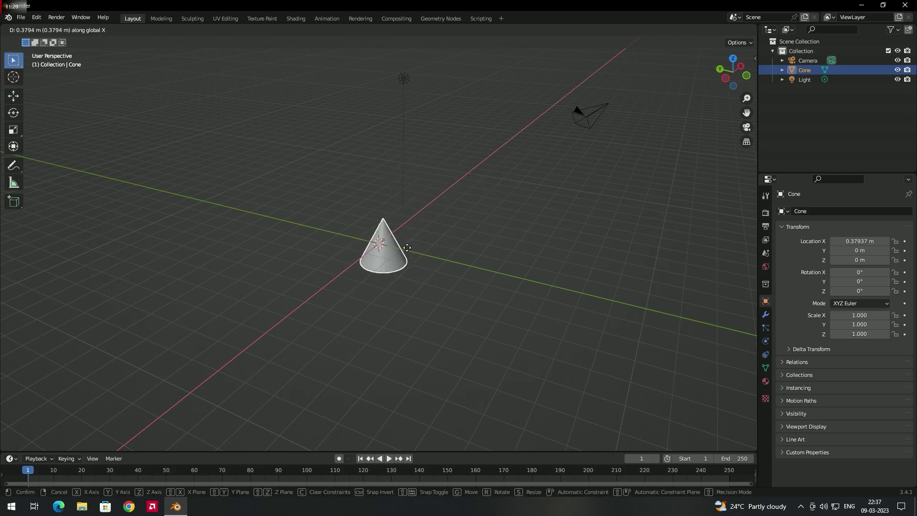
{"action": "left_click", "coordinate": [448, 244]}
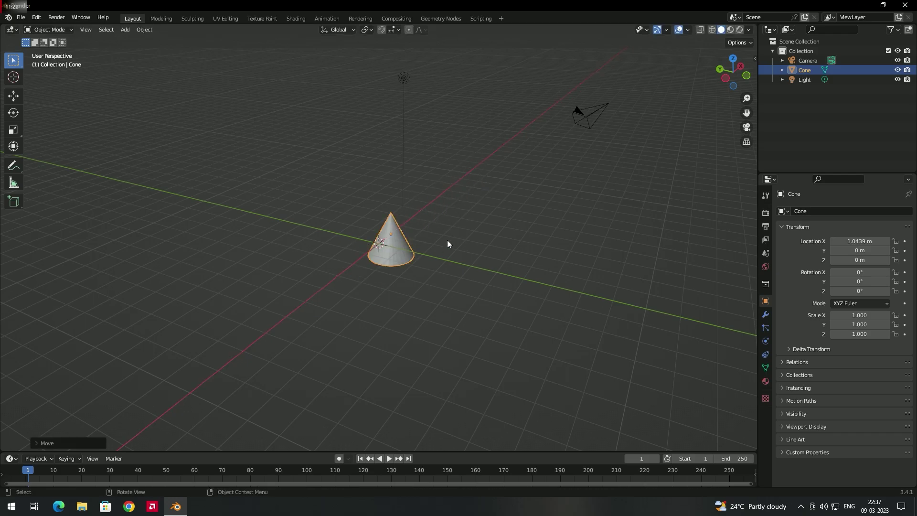
Step: Clear the cone's location back to the origin with Alt+G and reselect it
{"action": "key", "text": "alt+g"}
{"action": "left_click", "coordinate": [469, 226]}
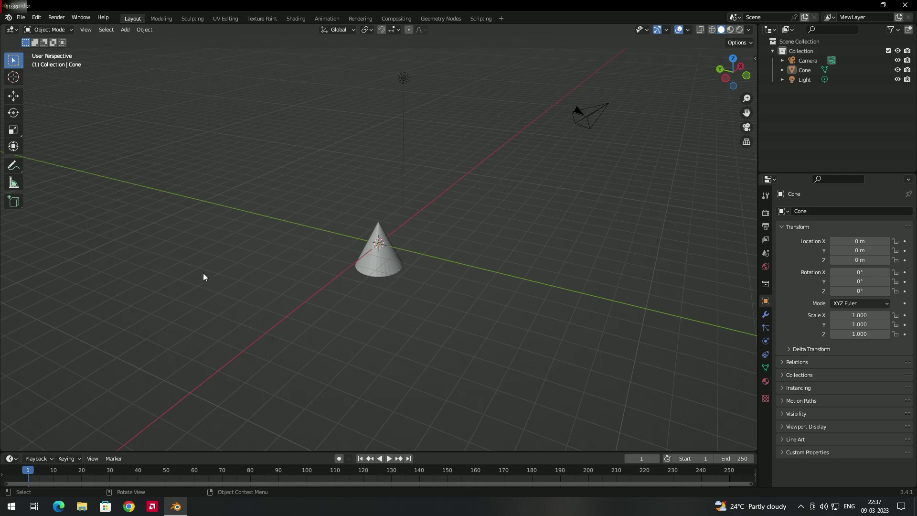
{"action": "left_click", "coordinate": [381, 262]}
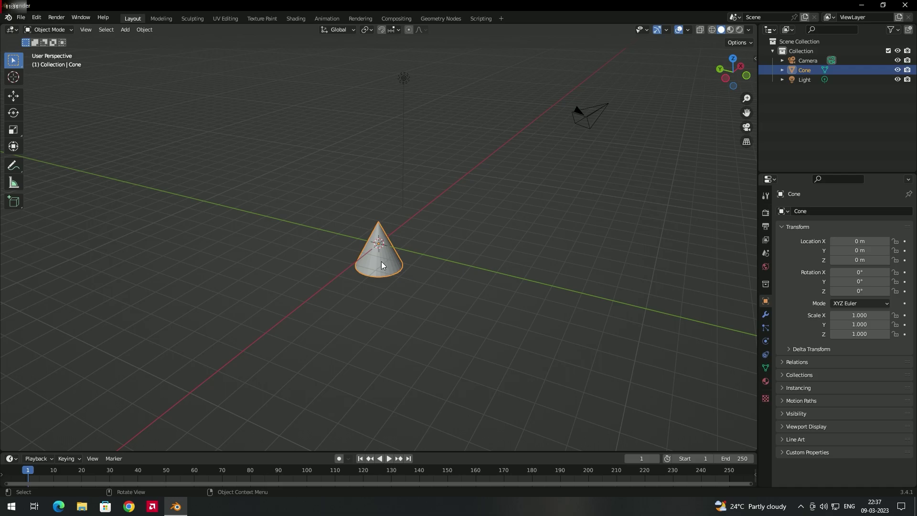
Step: Rotate the cone through X, Y and Z constraints, confirm around Z, then reset rotation to 0°
{"action": "key", "text": "r"}
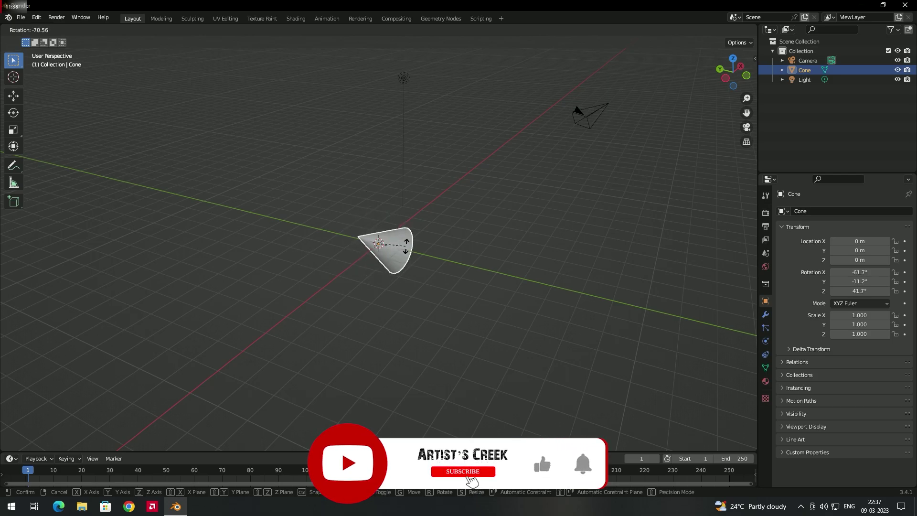
{"action": "key", "text": "x"}
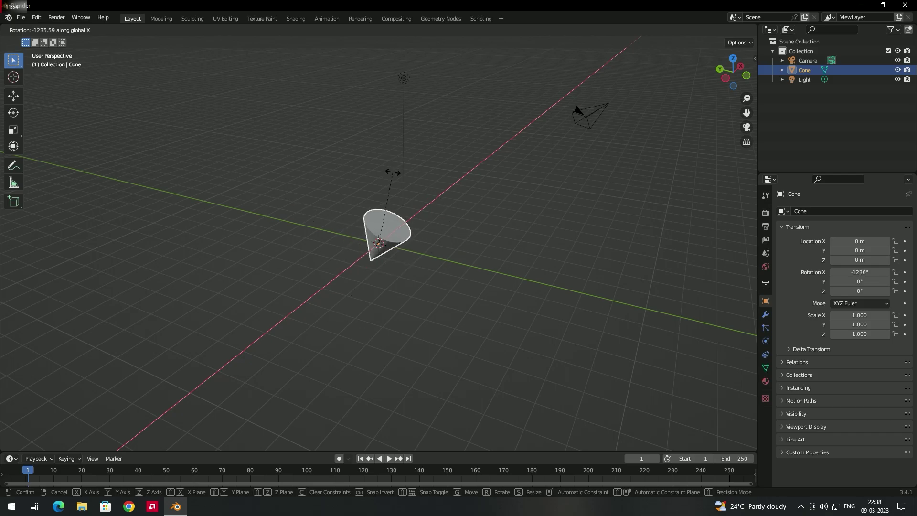
{"action": "key", "text": "y"}
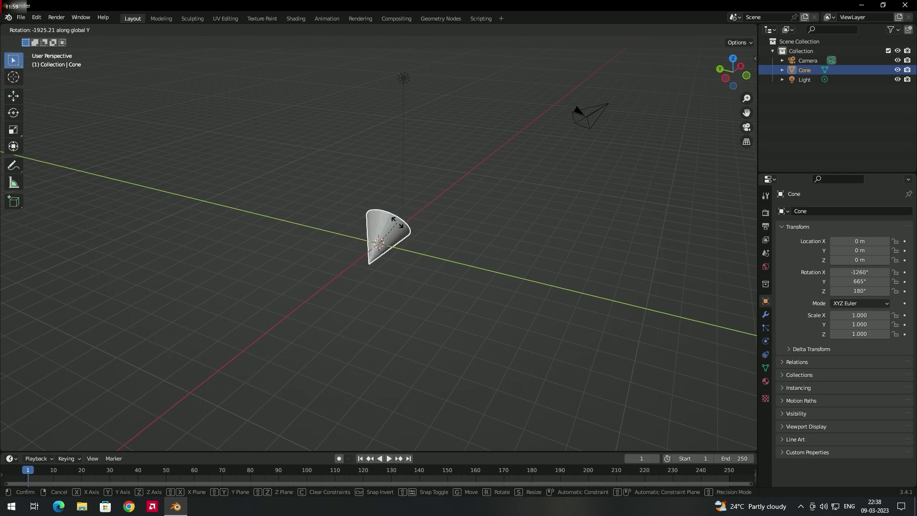
{"action": "key", "text": "z"}
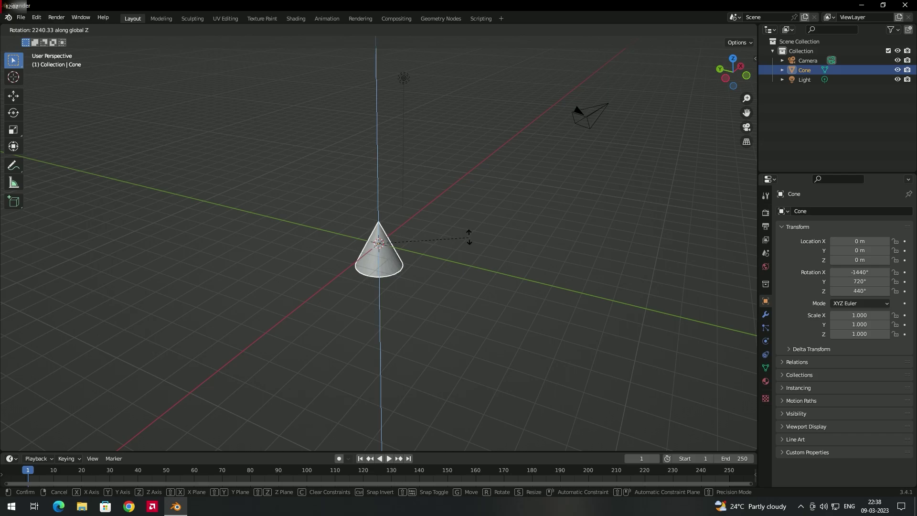
{"action": "left_click", "coordinate": [463, 210]}
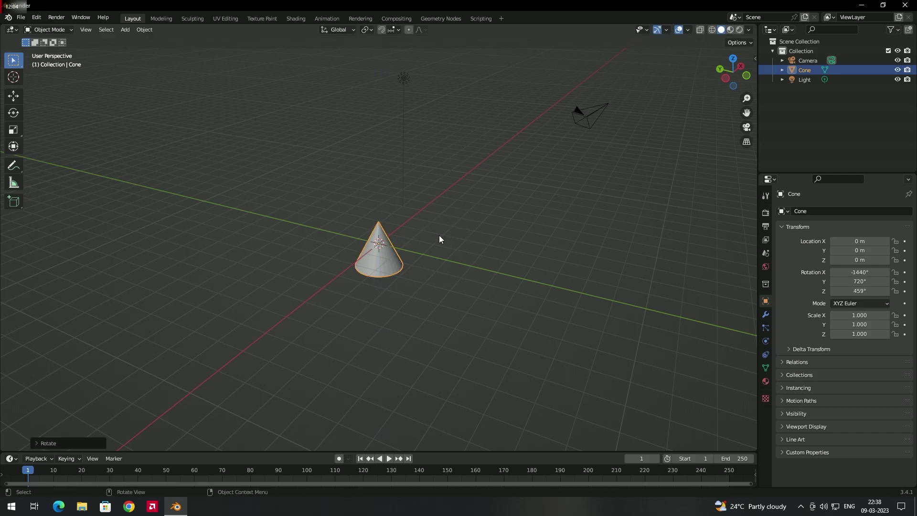
{"action": "key", "text": "alt+r"}
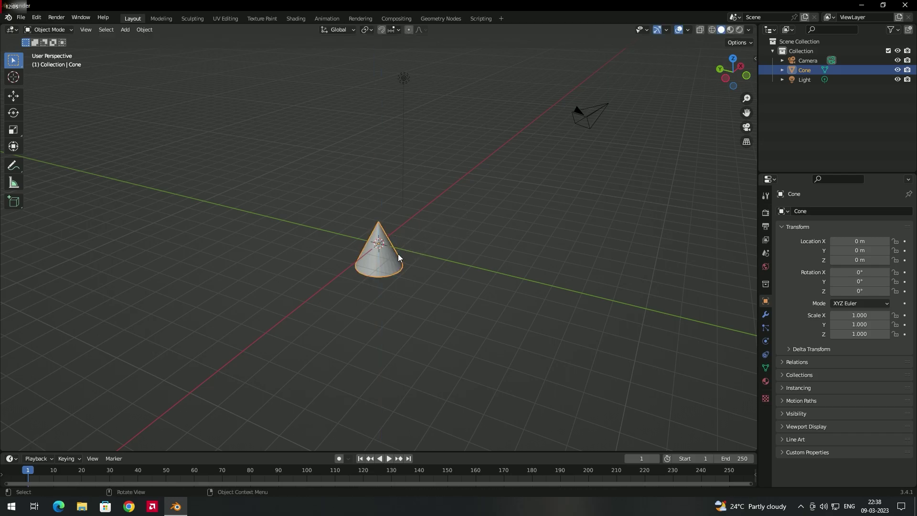
{"action": "key", "text": "r"}
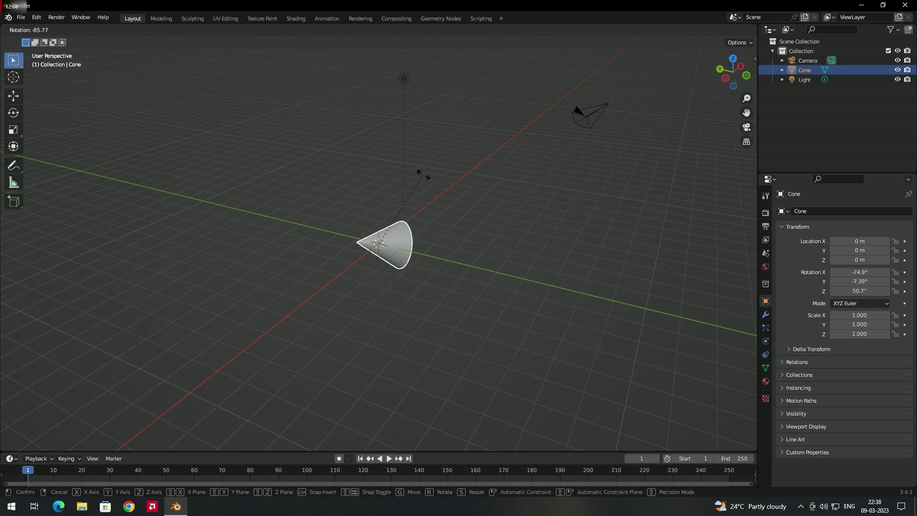
Step: Rotate the cone -183° around X, then 246° around Y
{"action": "key", "text": "x"}
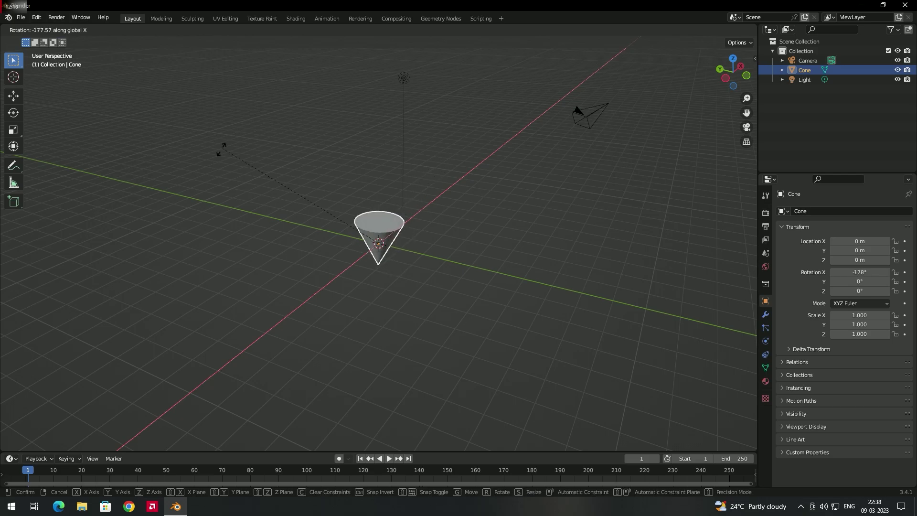
{"action": "left_click", "coordinate": [282, 173]}
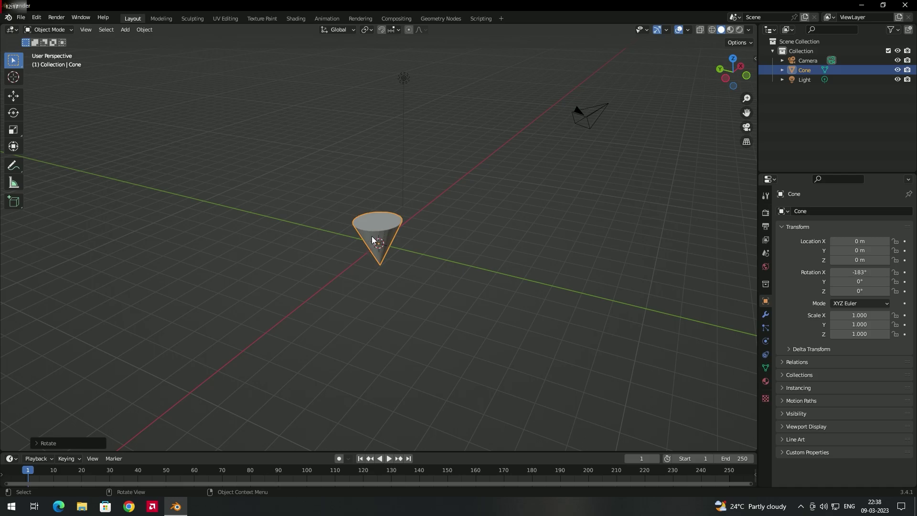
{"action": "key", "text": "r"}
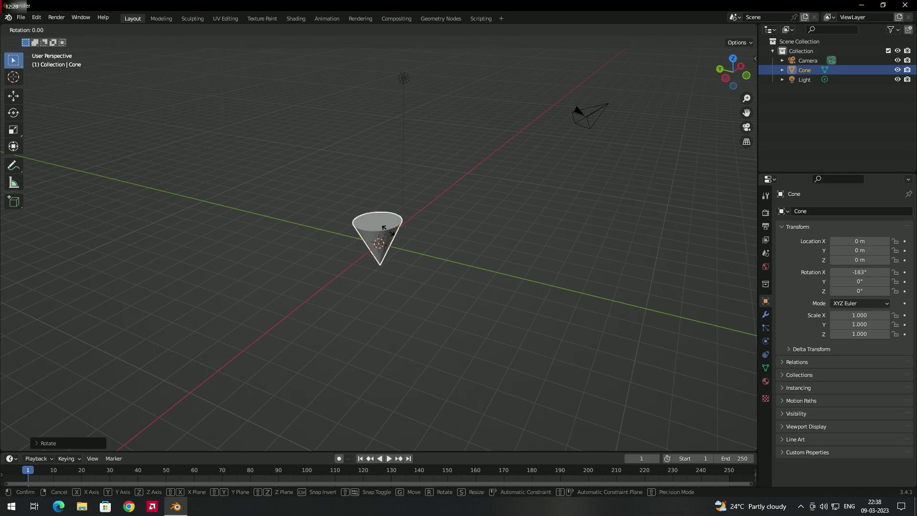
{"action": "key", "text": "y"}
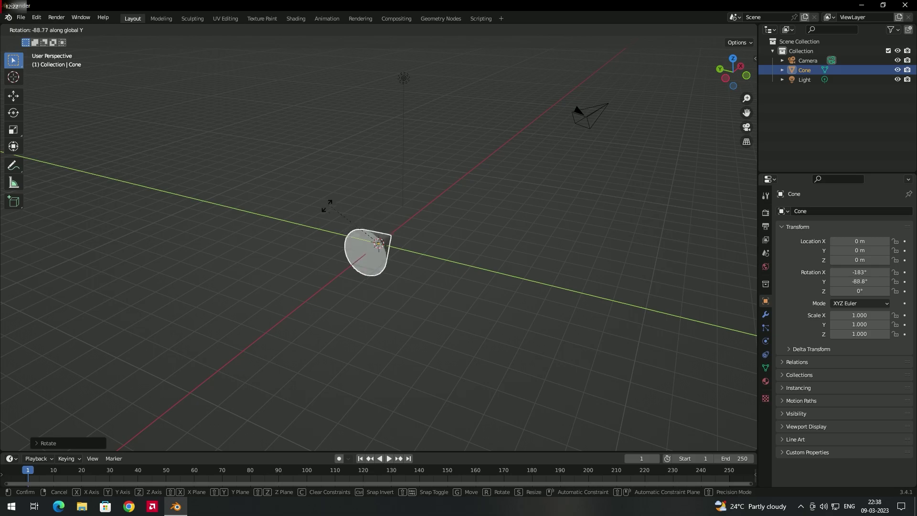
{"action": "left_click", "coordinate": [323, 231]}
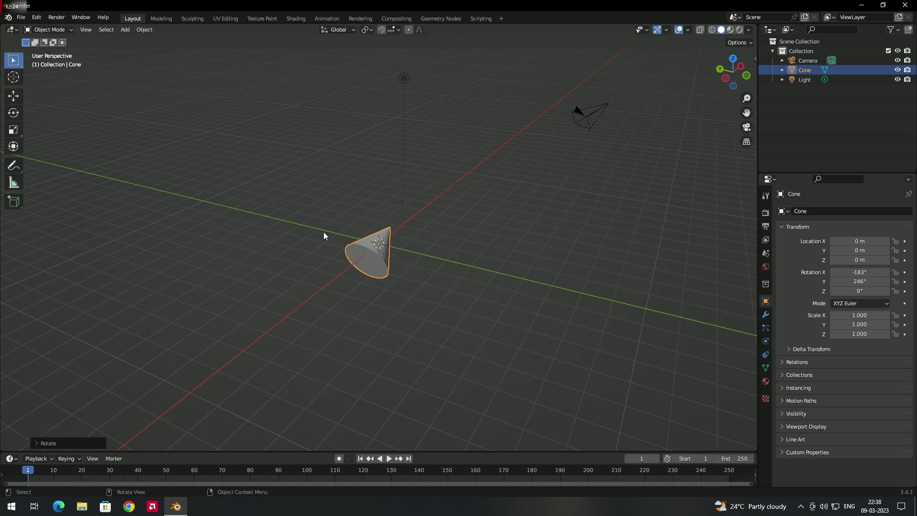
Step: Undo both rotations so the cone stands upright at 0°, and reselect it
{"action": "key", "text": "ctrl+z"}
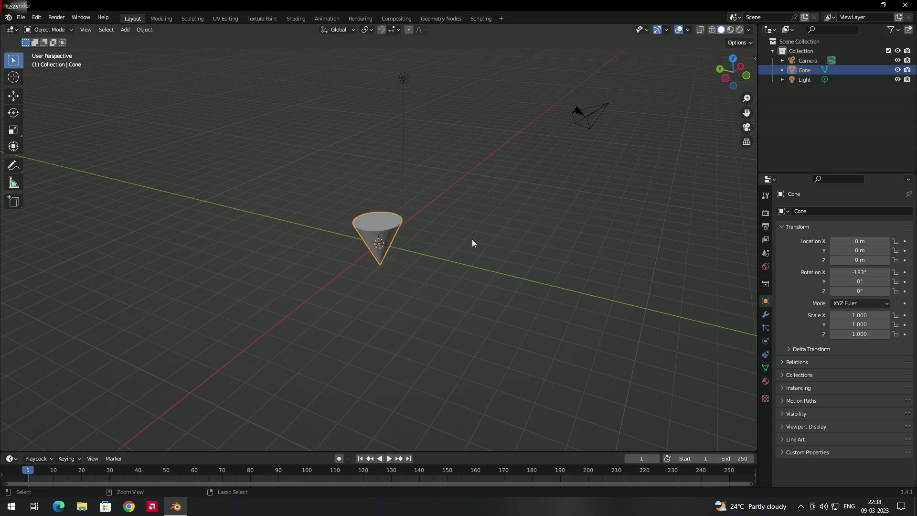
{"action": "key", "text": "ctrl+z"}
{"action": "left_click", "coordinate": [440, 273]}
{"action": "left_click", "coordinate": [391, 270]}
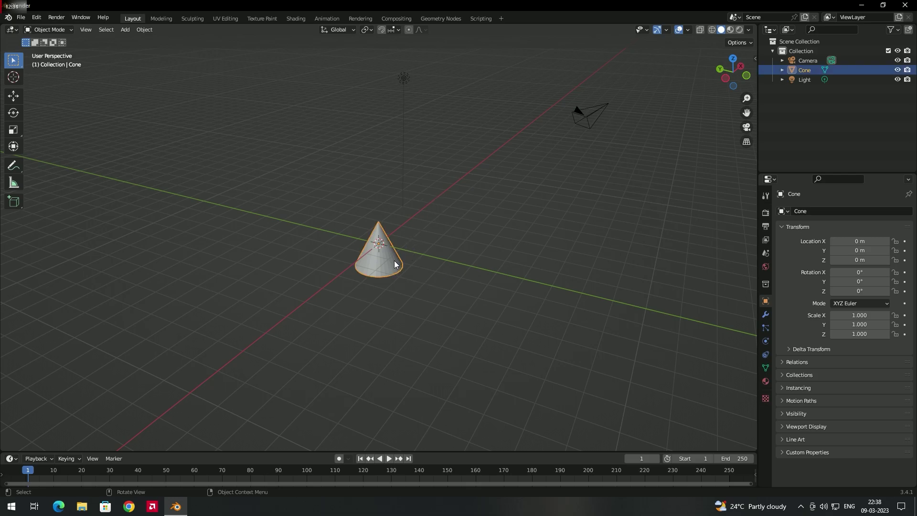
{"action": "key", "text": "s"}
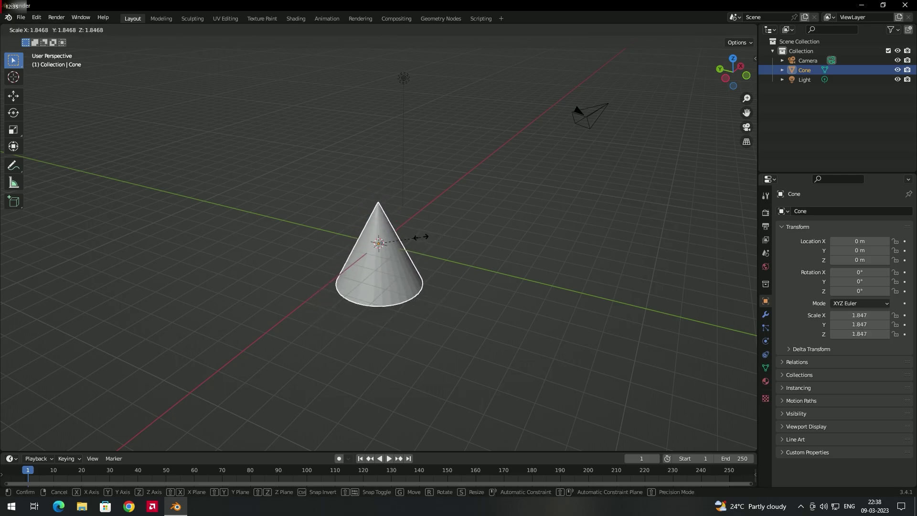
{"action": "key", "text": "x"}
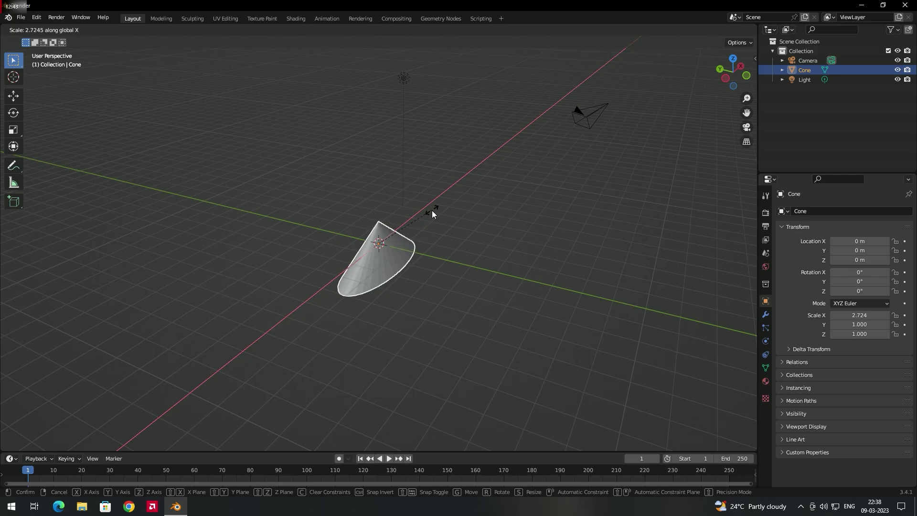
{"action": "left_click", "coordinate": [432, 210]}
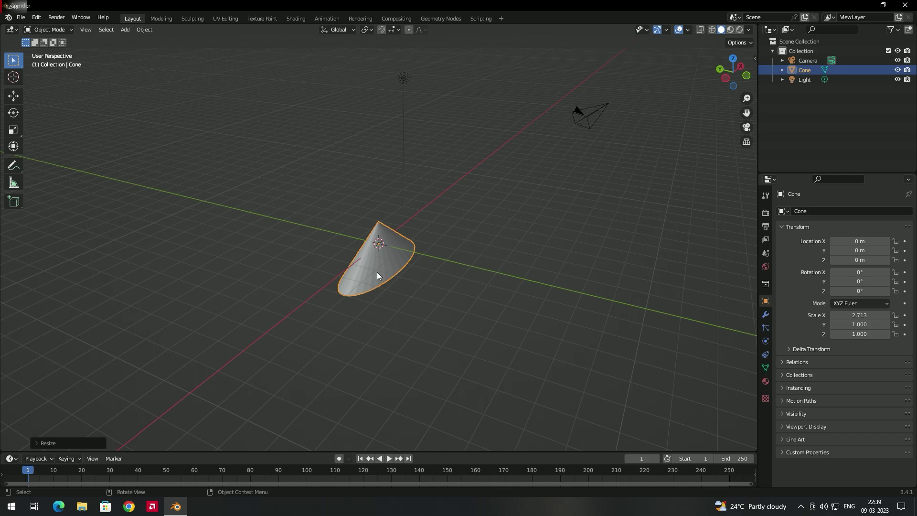
{"action": "key", "text": "s"}
{"action": "key", "text": "y"}
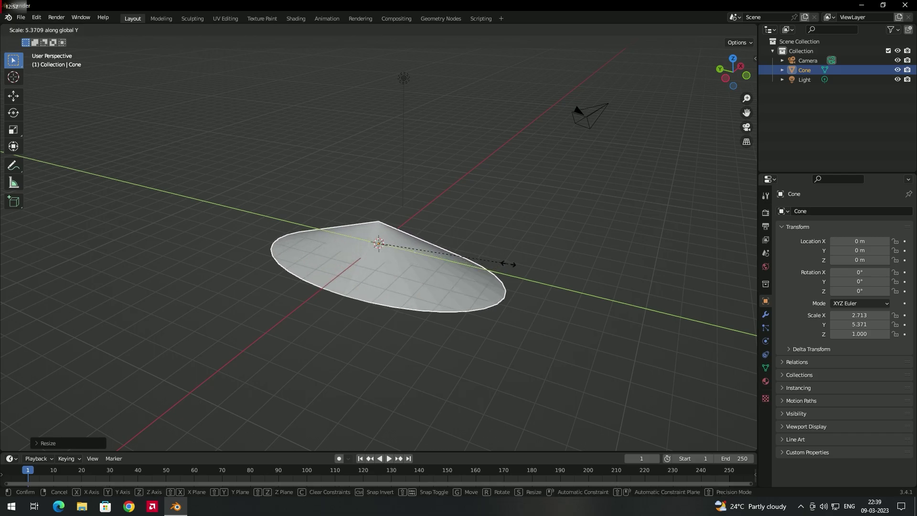
{"action": "left_click", "coordinate": [454, 249]}
{"action": "left_click", "coordinate": [489, 215]}
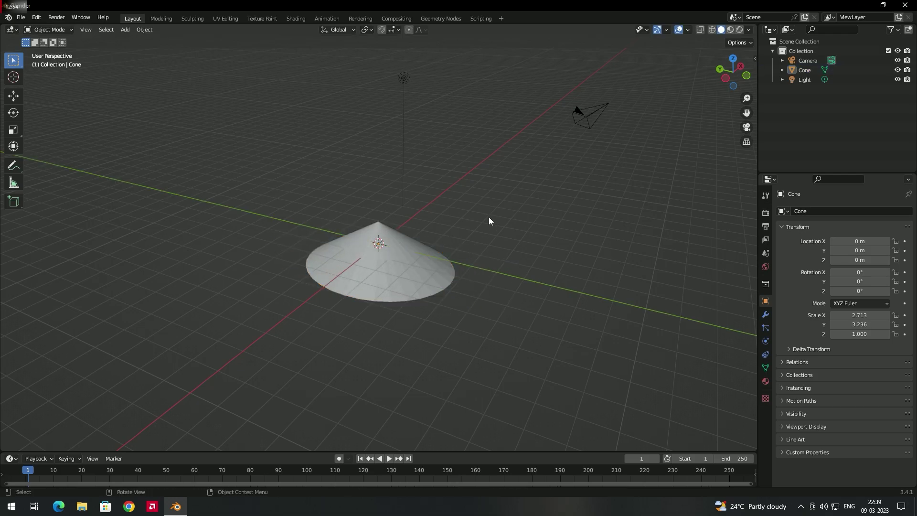
{"action": "left_click", "coordinate": [387, 275]}
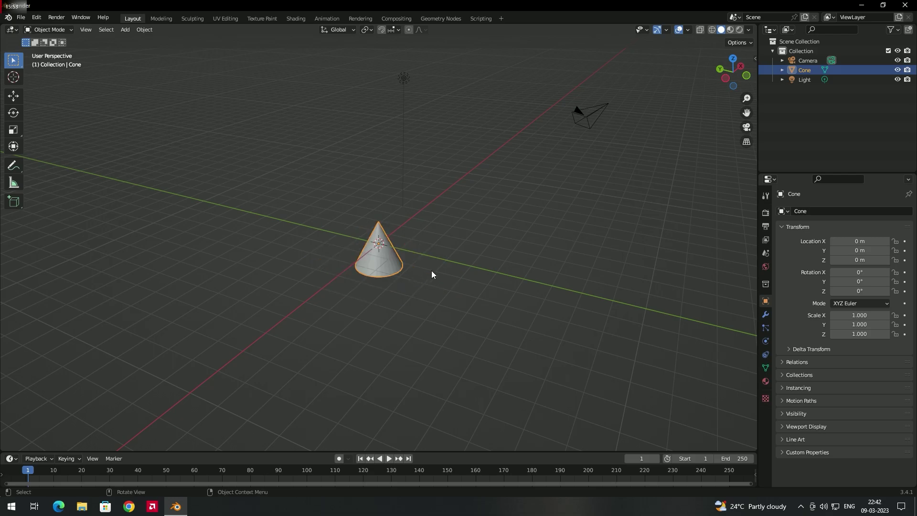
{"action": "left_click", "coordinate": [365, 379]}
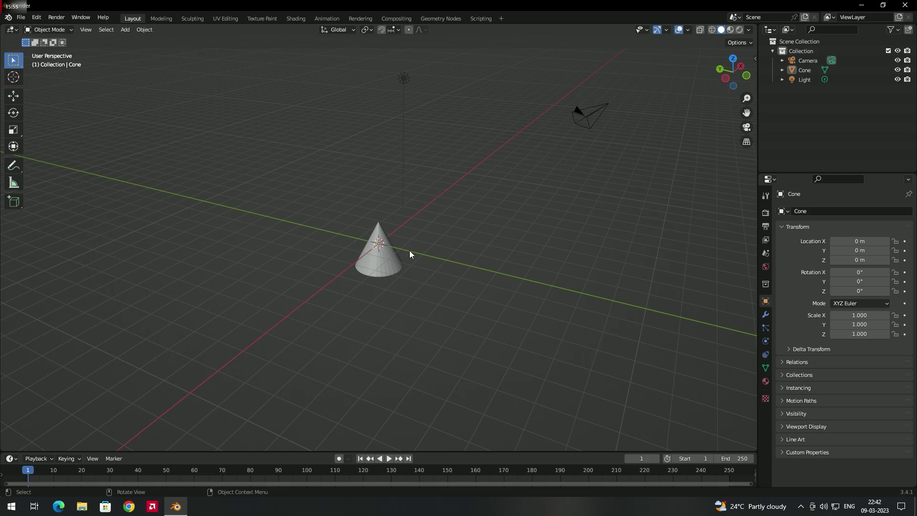
{"action": "left_click", "coordinate": [388, 263]}
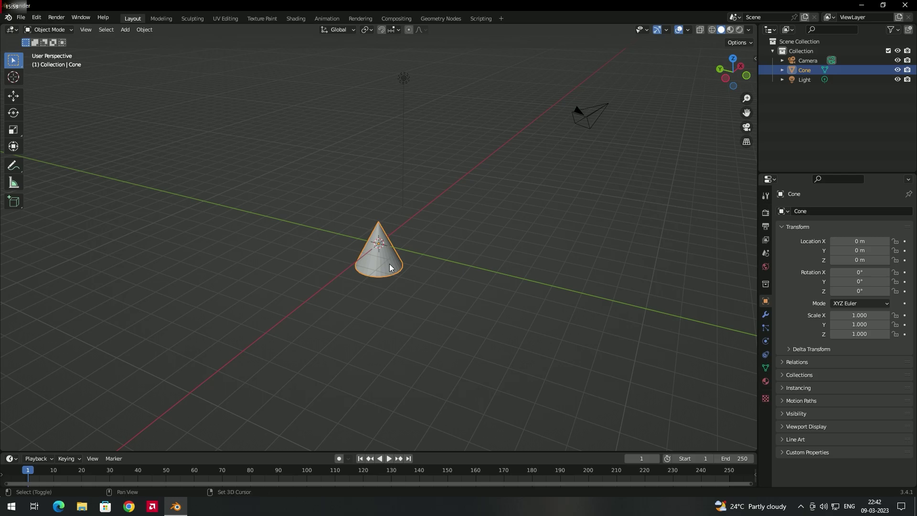
{"action": "key", "text": "shift+d"}
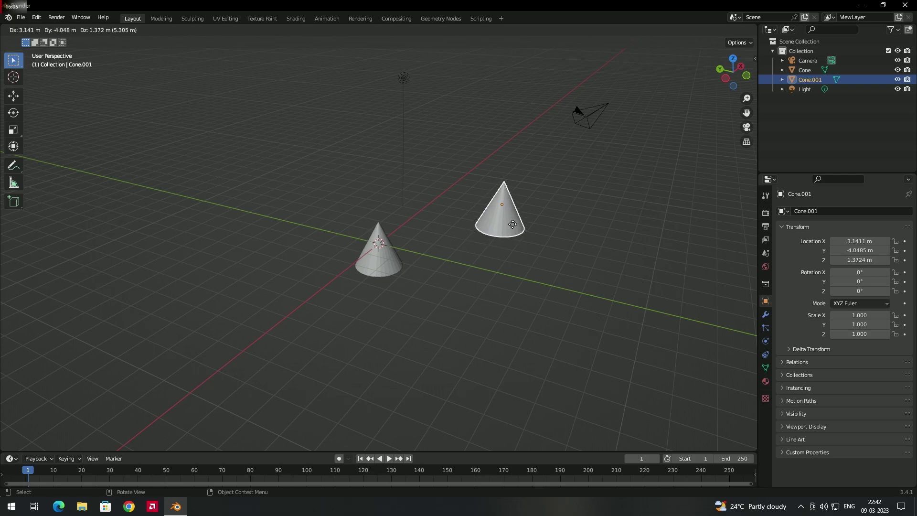
{"action": "left_click", "coordinate": [512, 224]}
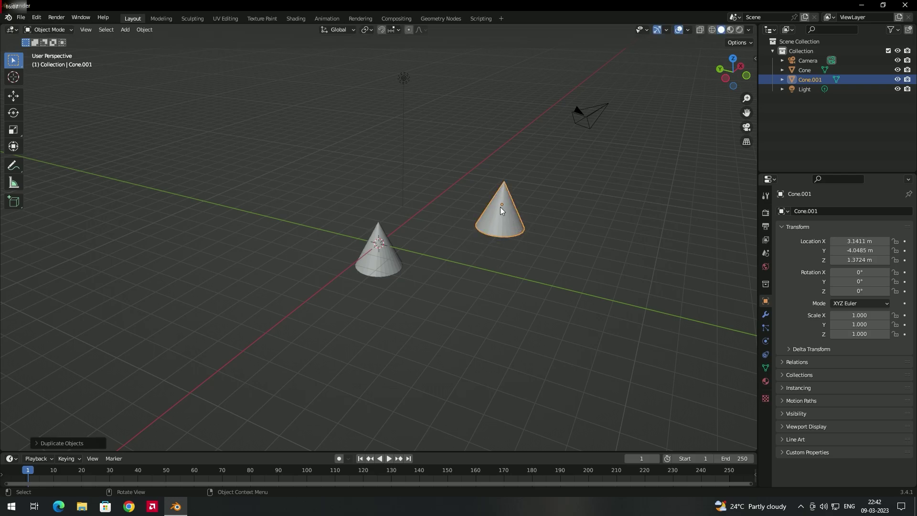
{"action": "middle_click_drag", "start_coordinate": [506, 224], "coordinate": [458, 247]}
{"action": "key", "text": "ctrl+z"}
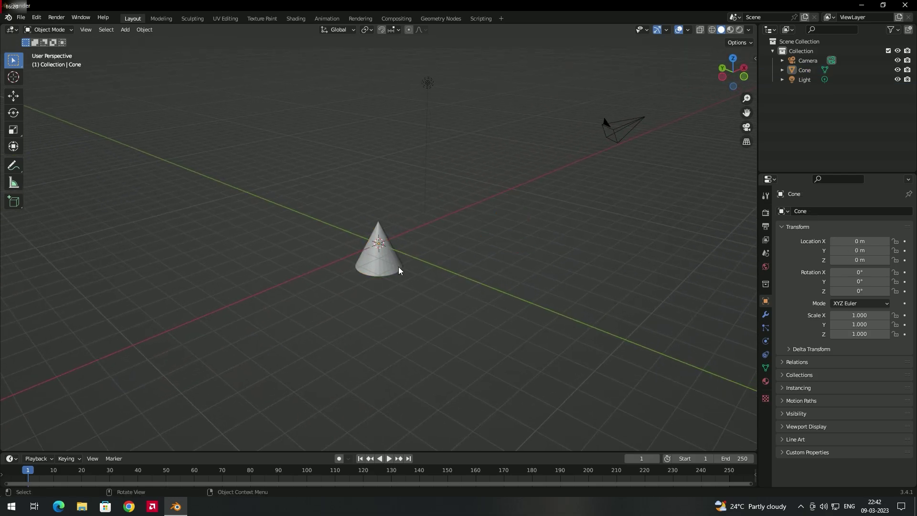
{"action": "left_click", "coordinate": [399, 267]}
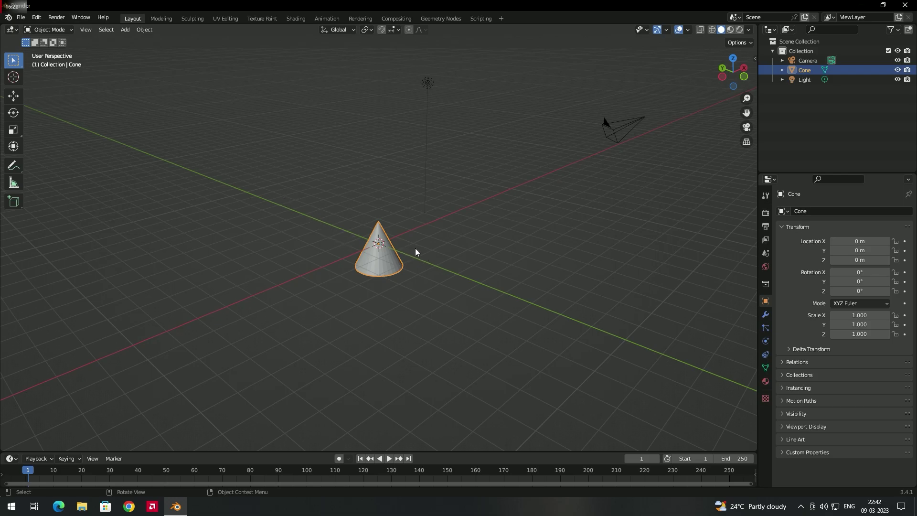
Step: Duplicate the cone and place Cone.001 along X at -4.2263 m
{"action": "key", "text": "shift"}
{"action": "key", "text": "shift+d"}
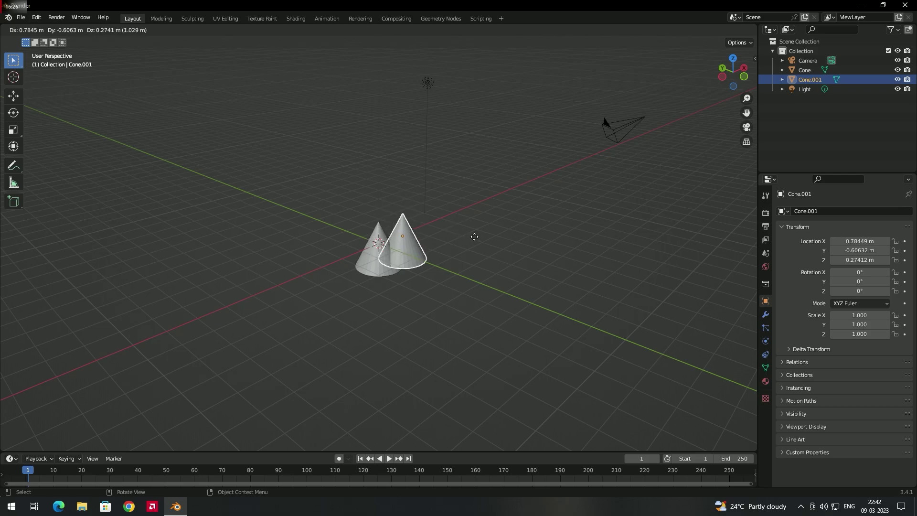
{"action": "key", "text": "x"}
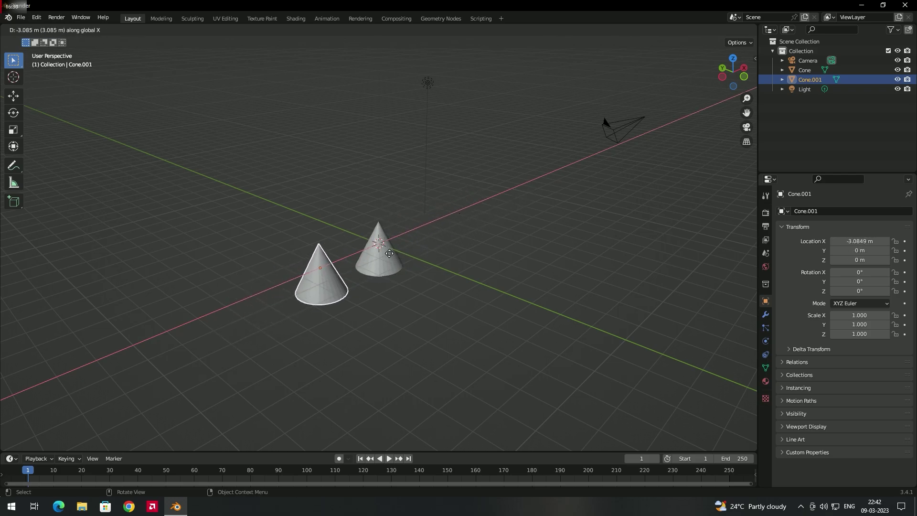
{"action": "left_click", "coordinate": [364, 296]}
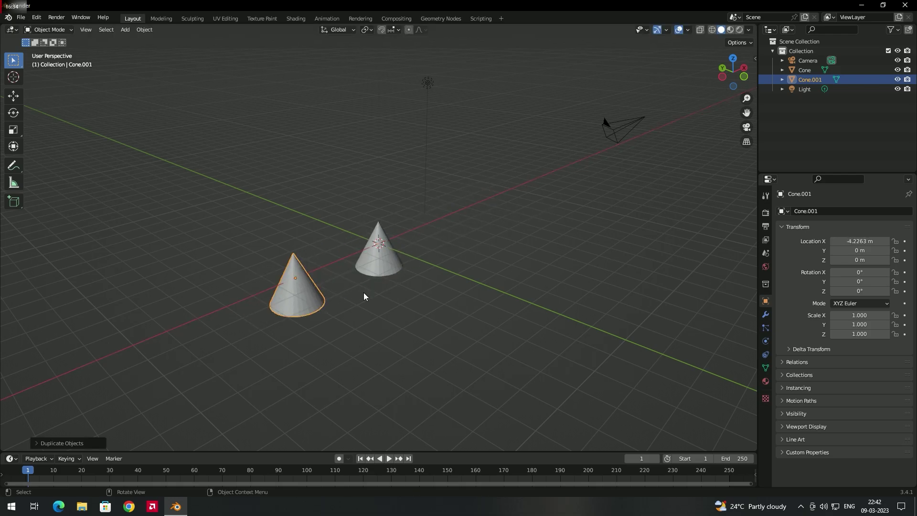
Step: Duplicate the original cone again and raise Cone.002 along Z to 4.1628 m
{"action": "left_click", "coordinate": [390, 267]}
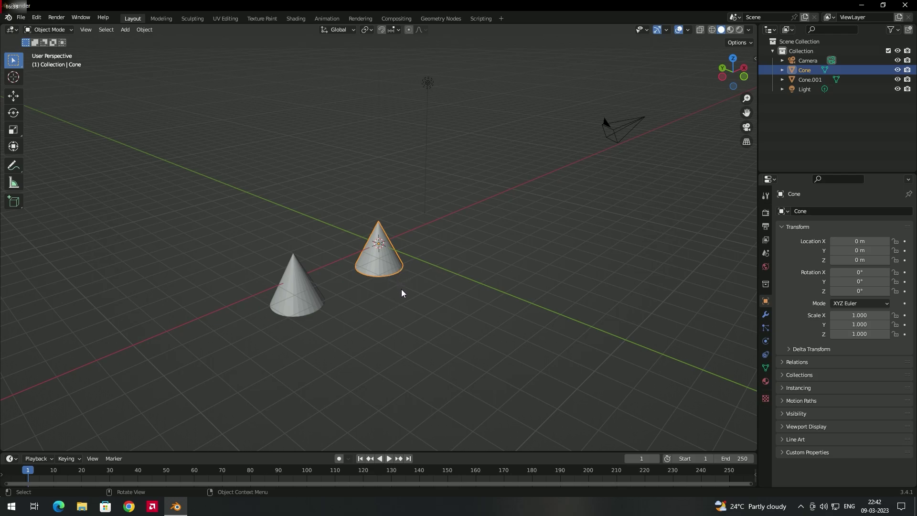
{"action": "key", "text": "shift+d"}
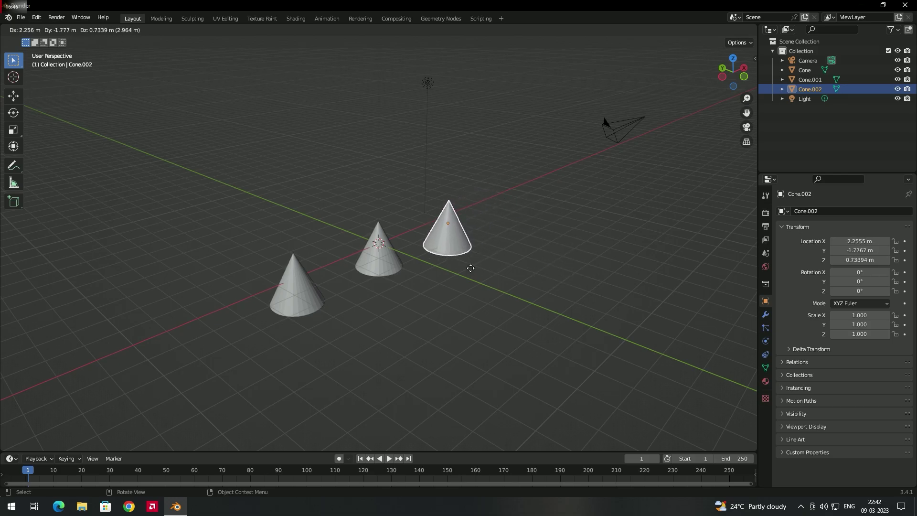
{"action": "key", "text": "z"}
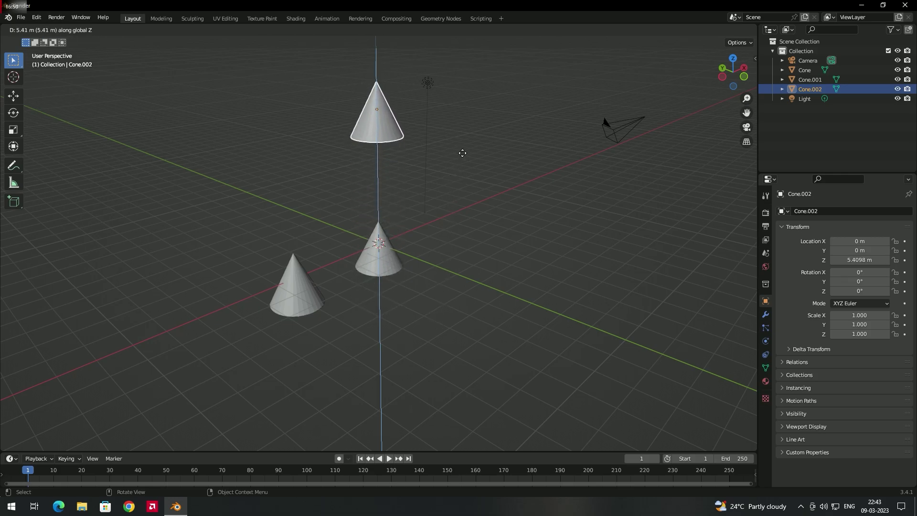
{"action": "left_click", "coordinate": [502, 187]}
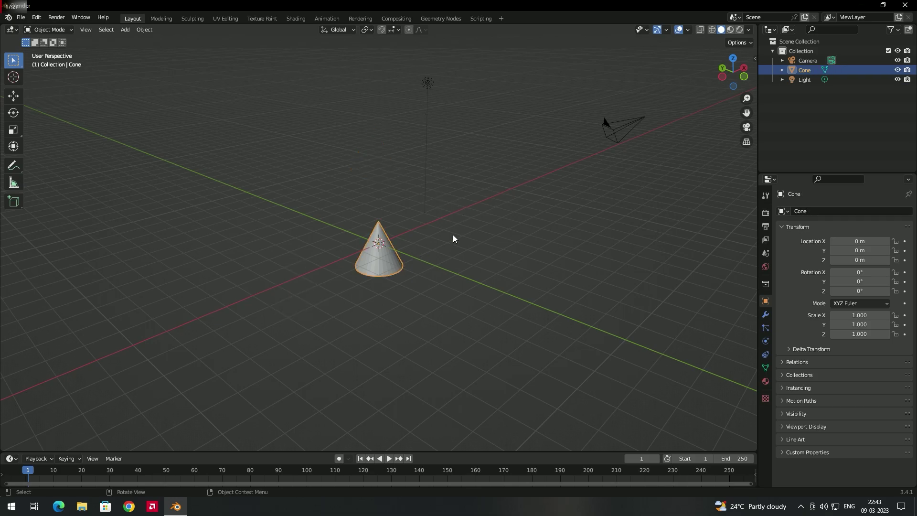
{"action": "left_click", "coordinate": [453, 234]}
{"action": "left_click", "coordinate": [391, 260]}
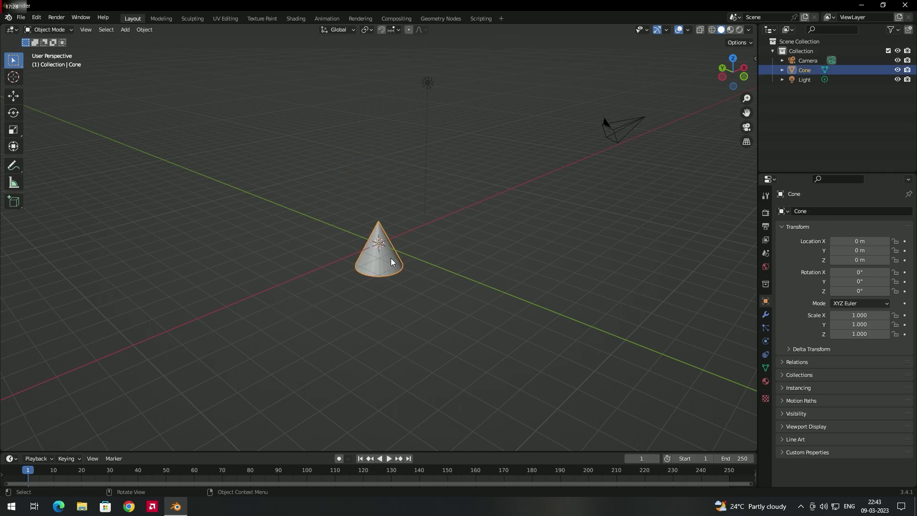